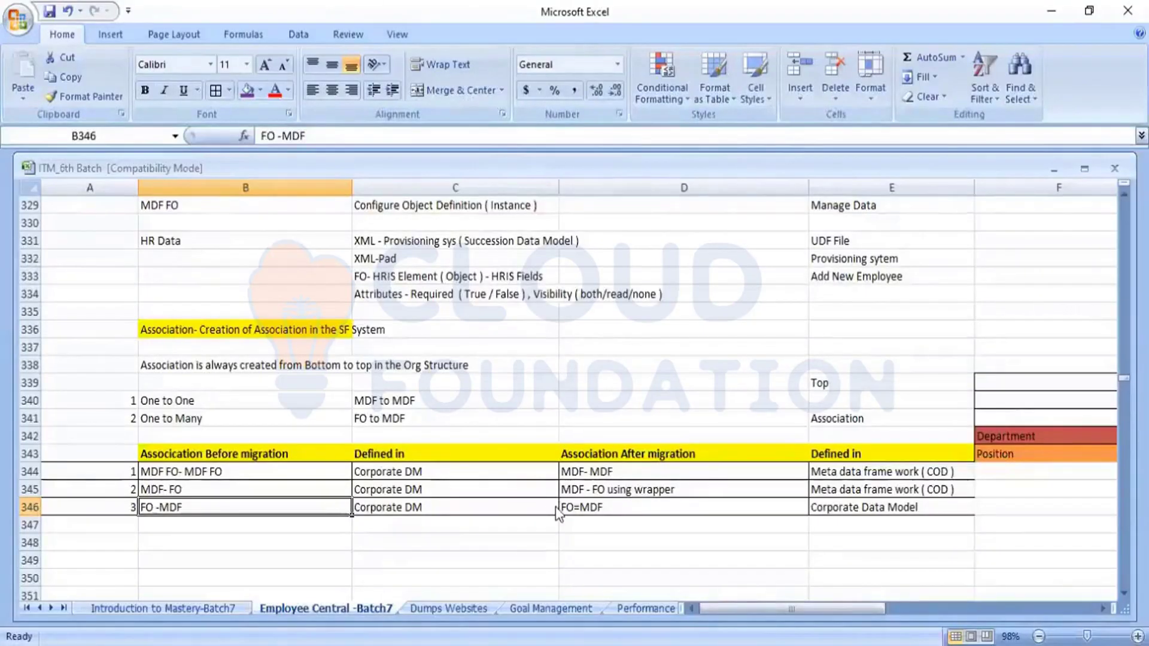
# Step: Search the Excel notes for 'MDF' until the MDF objects section at B417, then close the search
pyautogui.hotkey('ctrl', 'f')
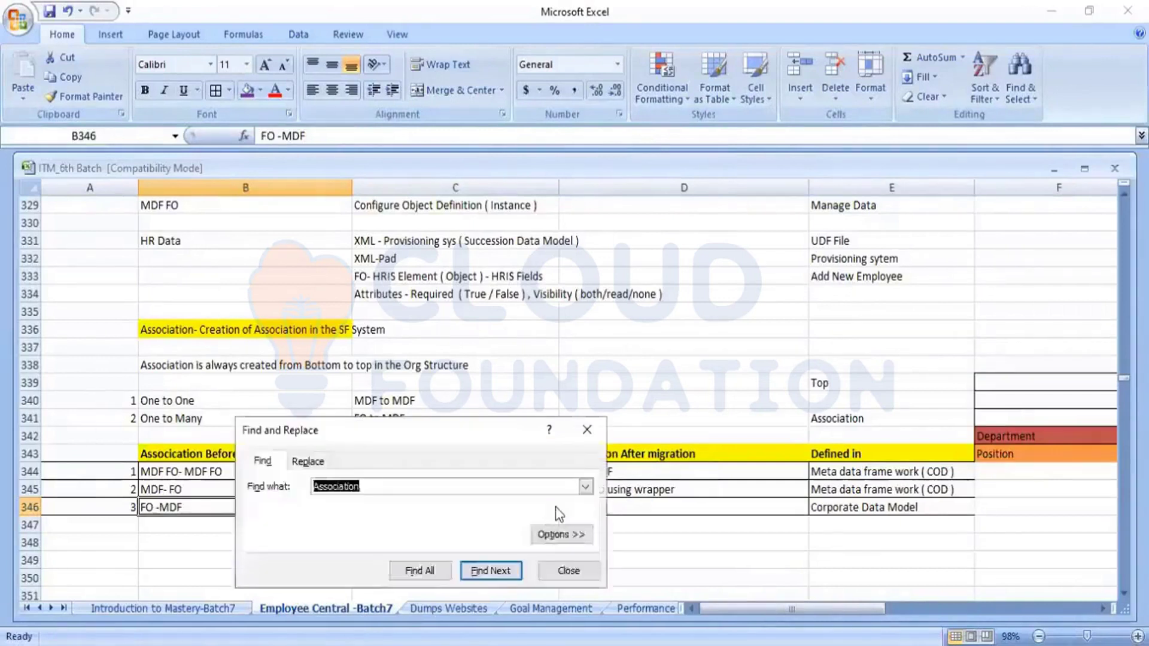
pyautogui.write('MDF')
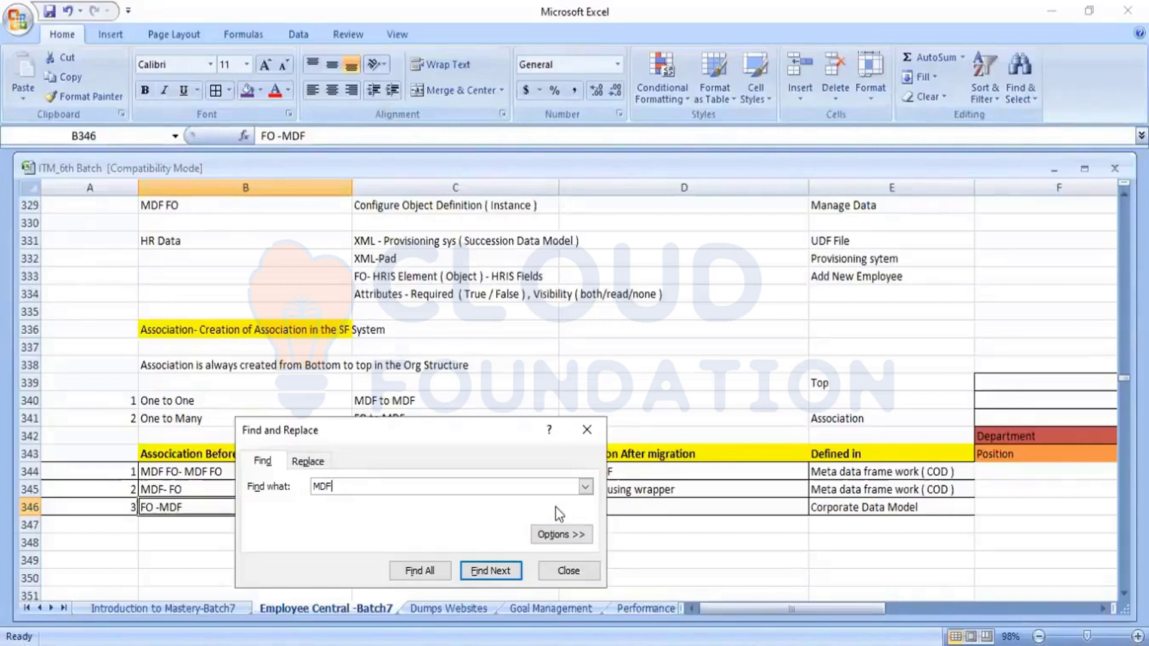
pyautogui.press('Return')
pyautogui.press('Return')
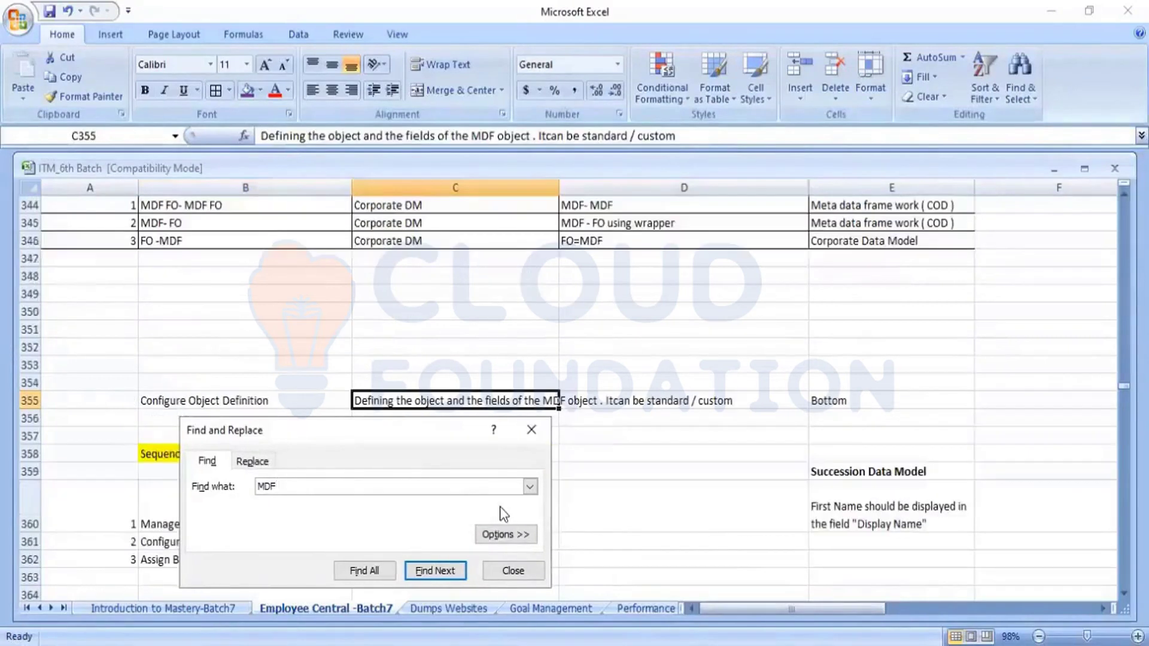
pyautogui.press('Return')
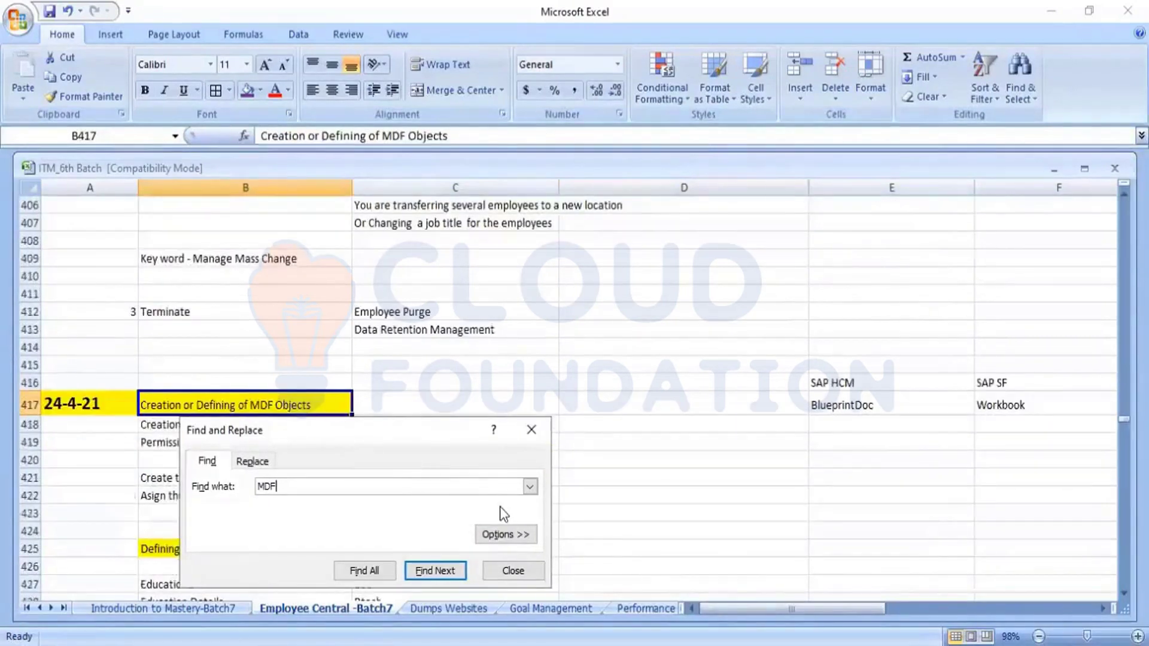
pyautogui.click(532, 431)
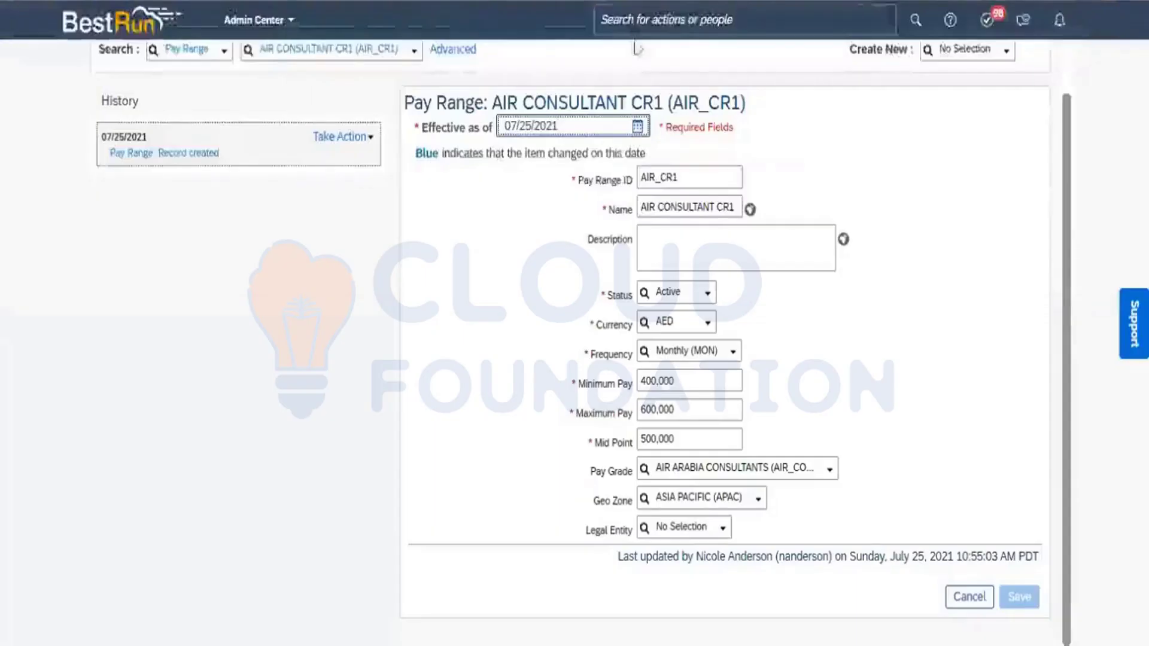
# Step: Search for the employee by name and open their profile in Employee Files
pyautogui.click(636, 22)
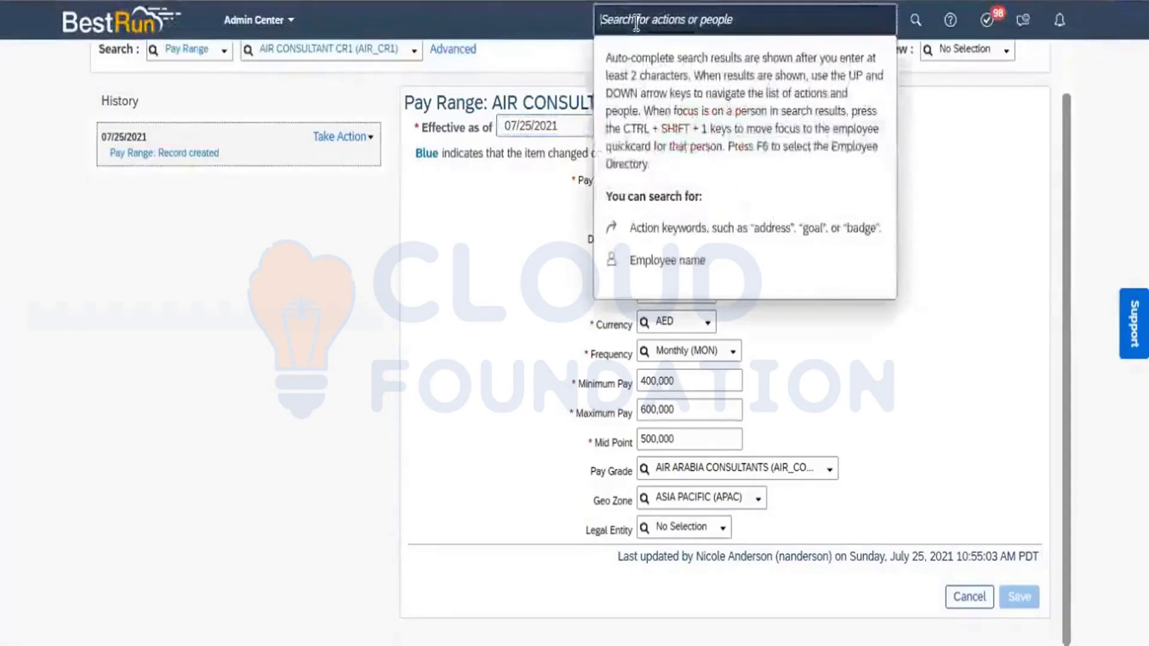
pyautogui.write('anil')
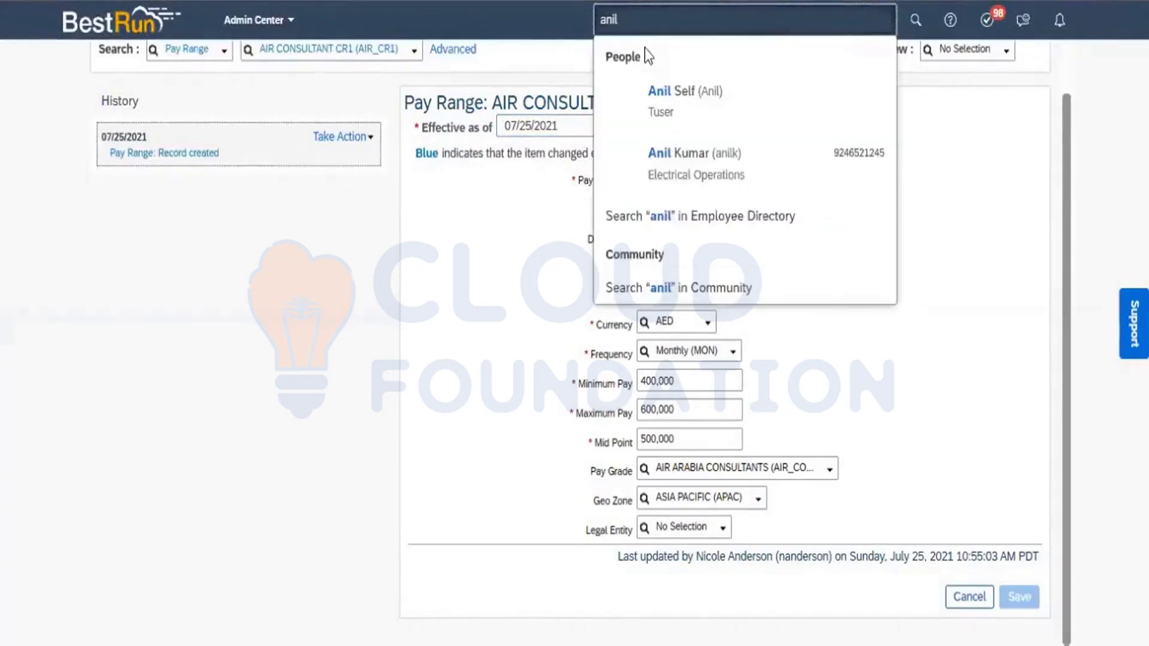
pyautogui.click(694, 170)
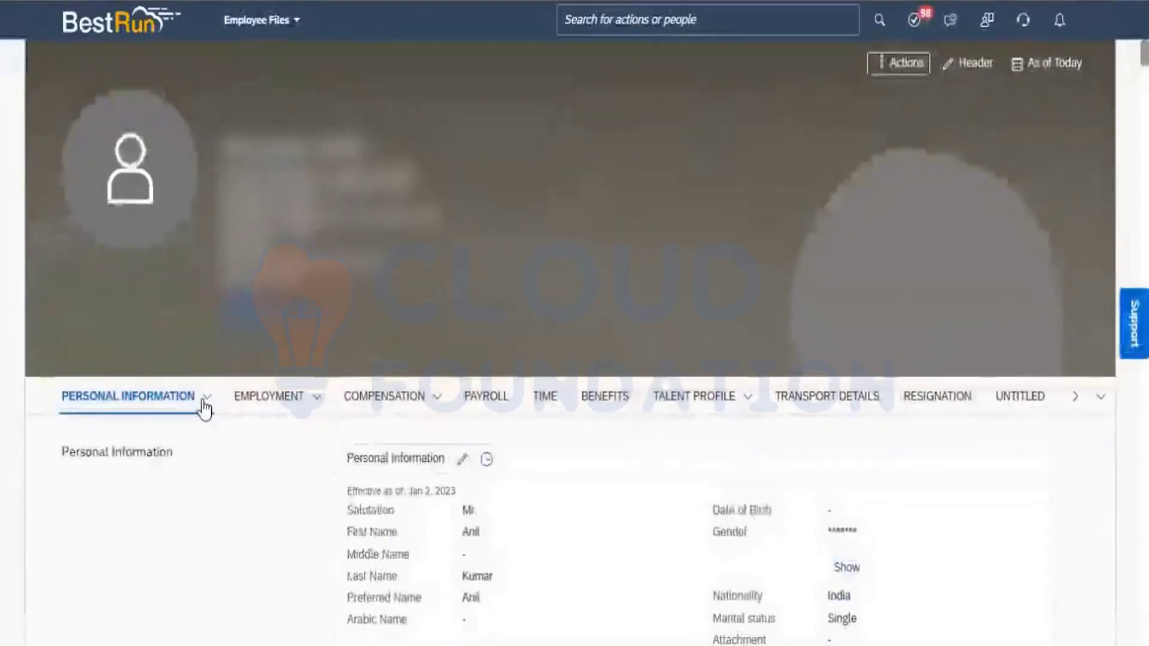
# Step: Review the Personal Information and Employment subsection lists on the employee profile
pyautogui.click(206, 409)
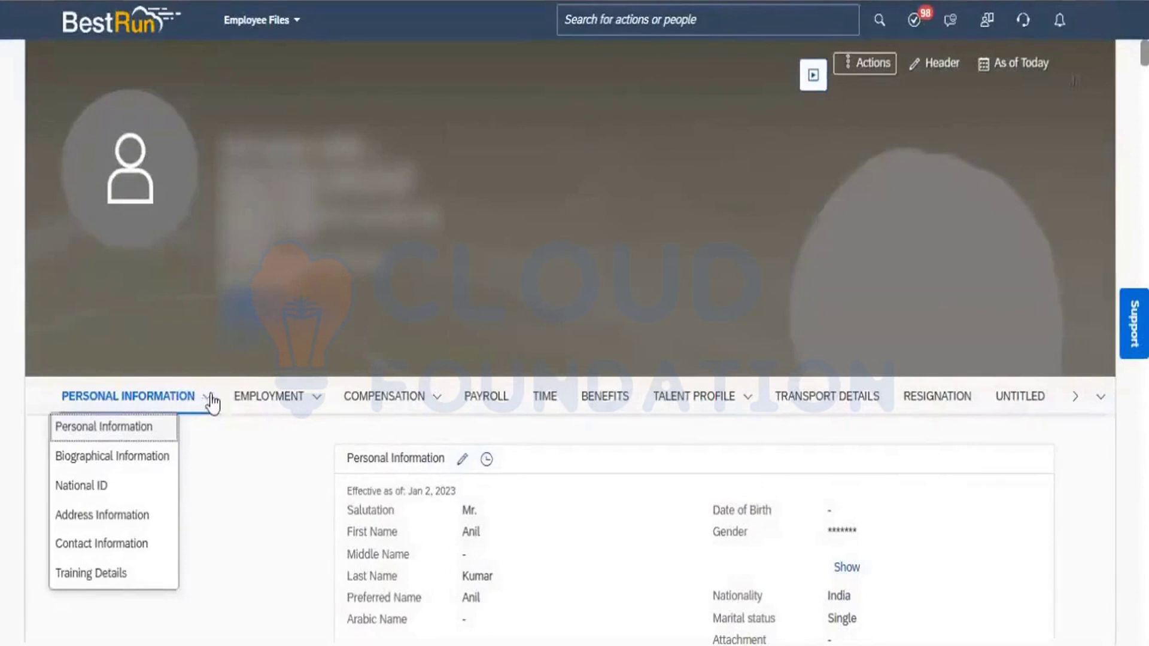
pyautogui.click(320, 406)
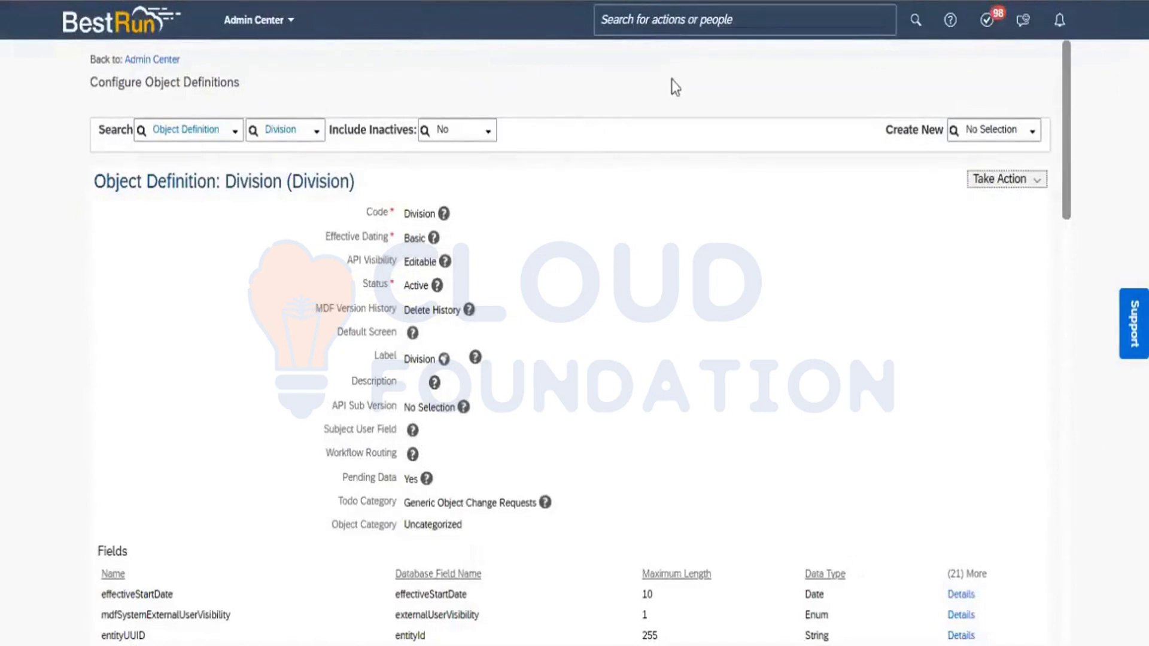
# Step: Find the Training Details_TD object definition by searching 'training' and permanently delete it
pyautogui.doubleClick(287, 131)
pyautogui.write('training')
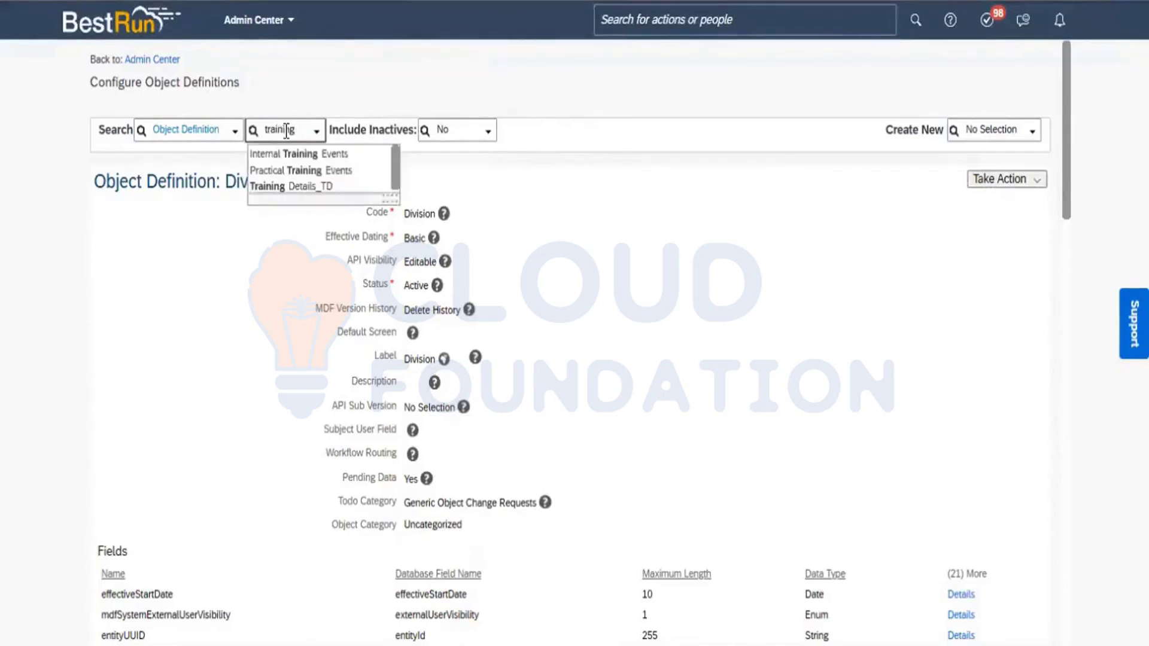
pyautogui.click(311, 187)
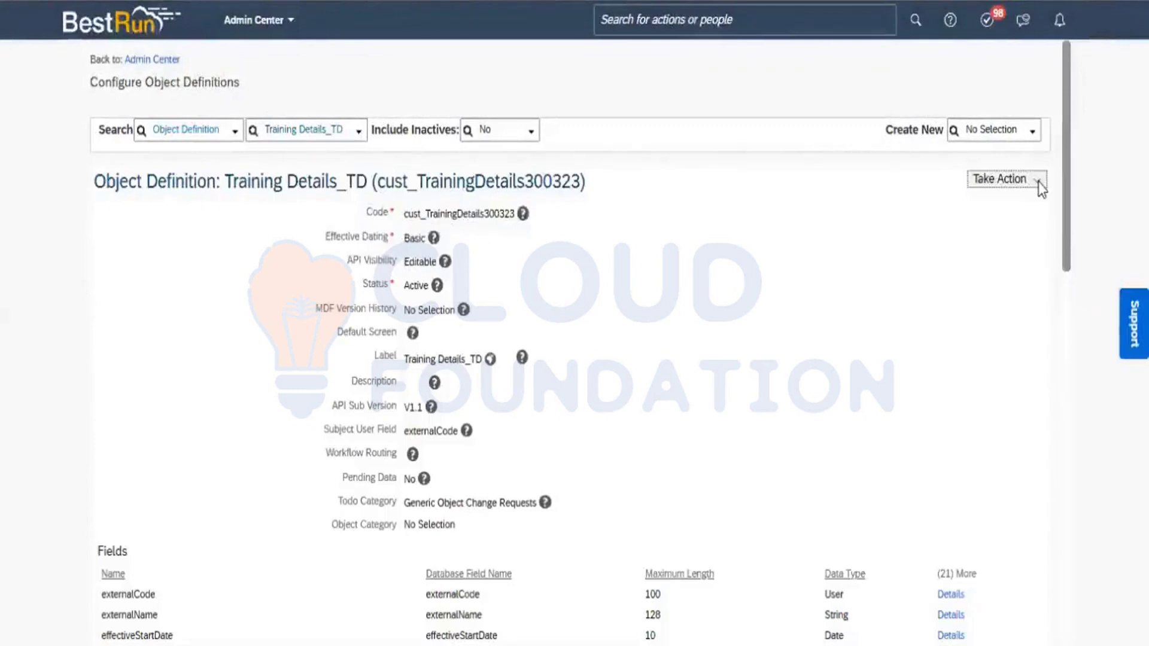
pyautogui.click(1039, 180)
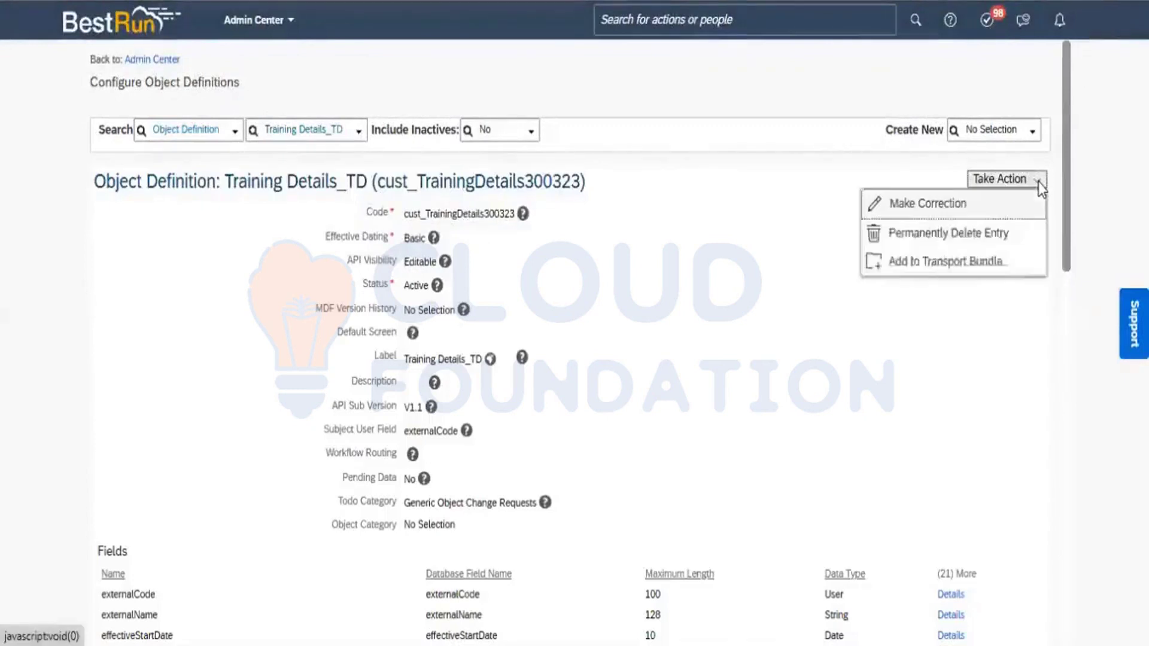
pyautogui.click(955, 234)
pyautogui.click(687, 412)
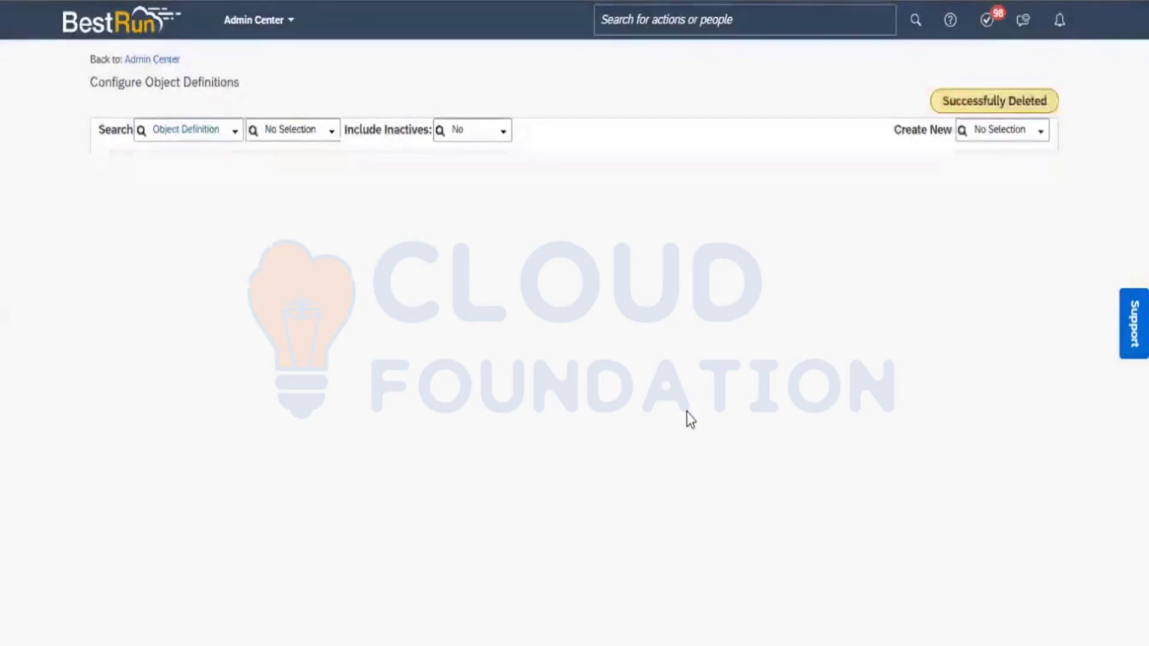
# Step: Search for 'people profile' and open Configure People Profile
pyautogui.click(635, 13)
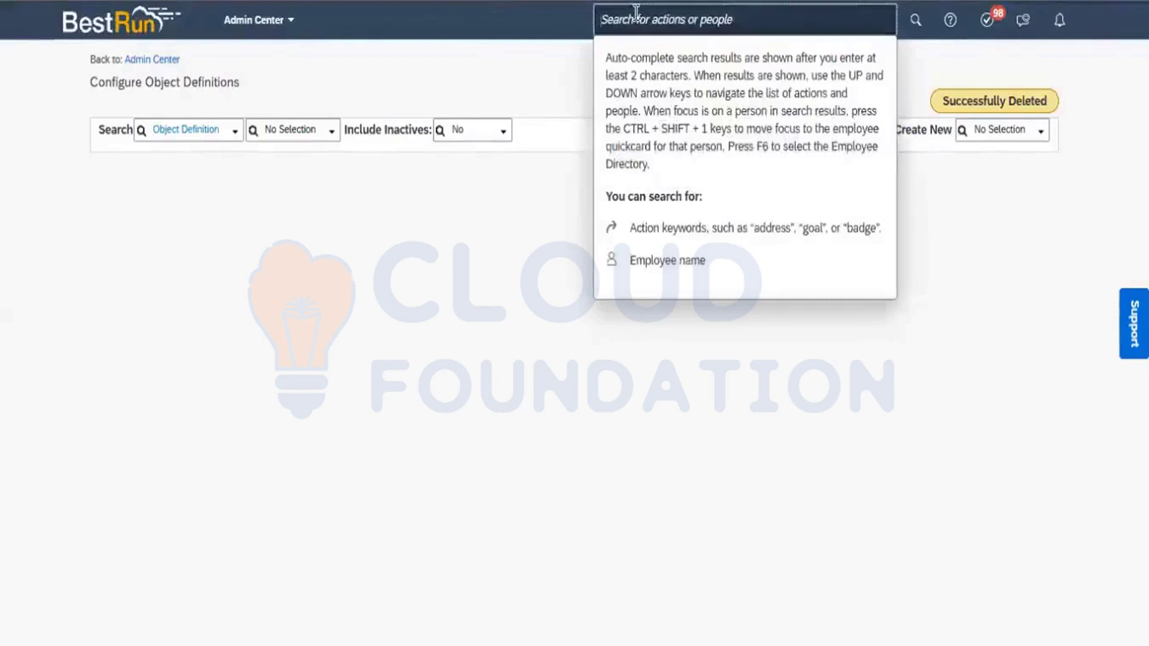
pyautogui.write('people')
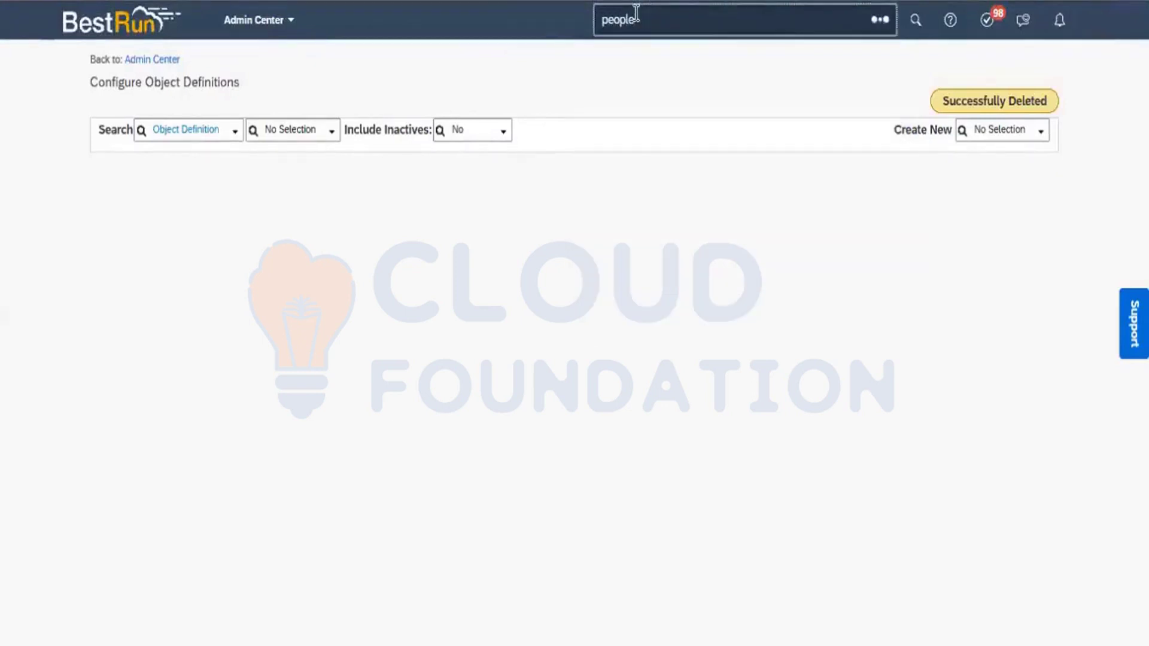
pyautogui.write(' rp')
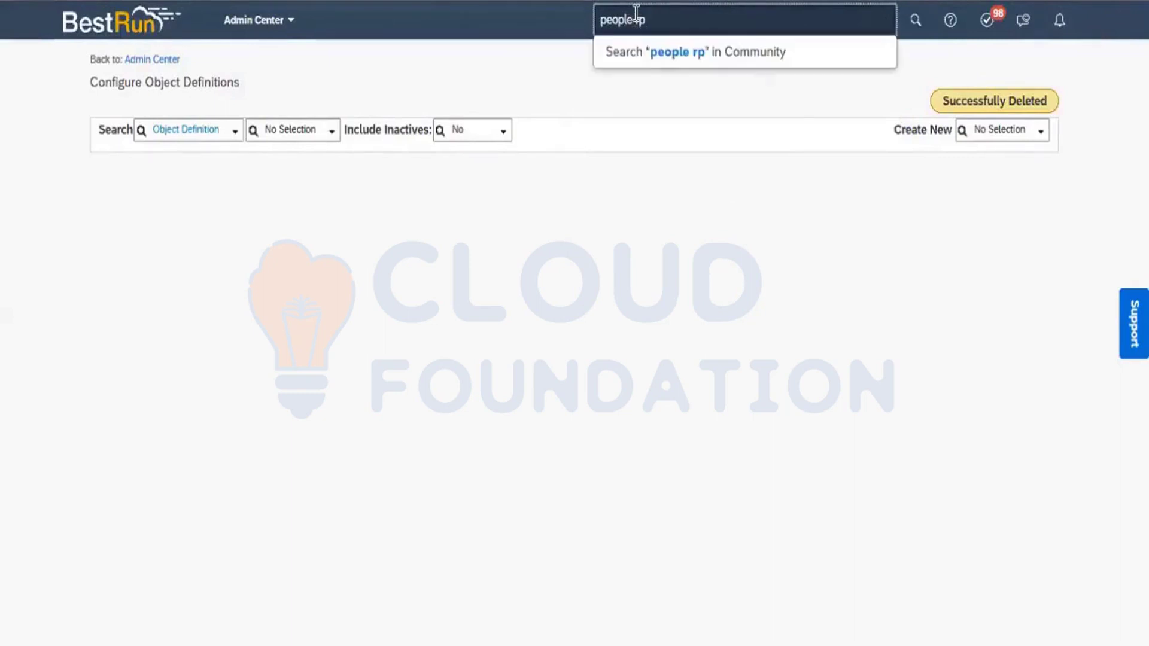
pyautogui.press('BackSpace')
pyautogui.press('BackSpace')
pyautogui.press('BackSpace')
pyautogui.write('profile')
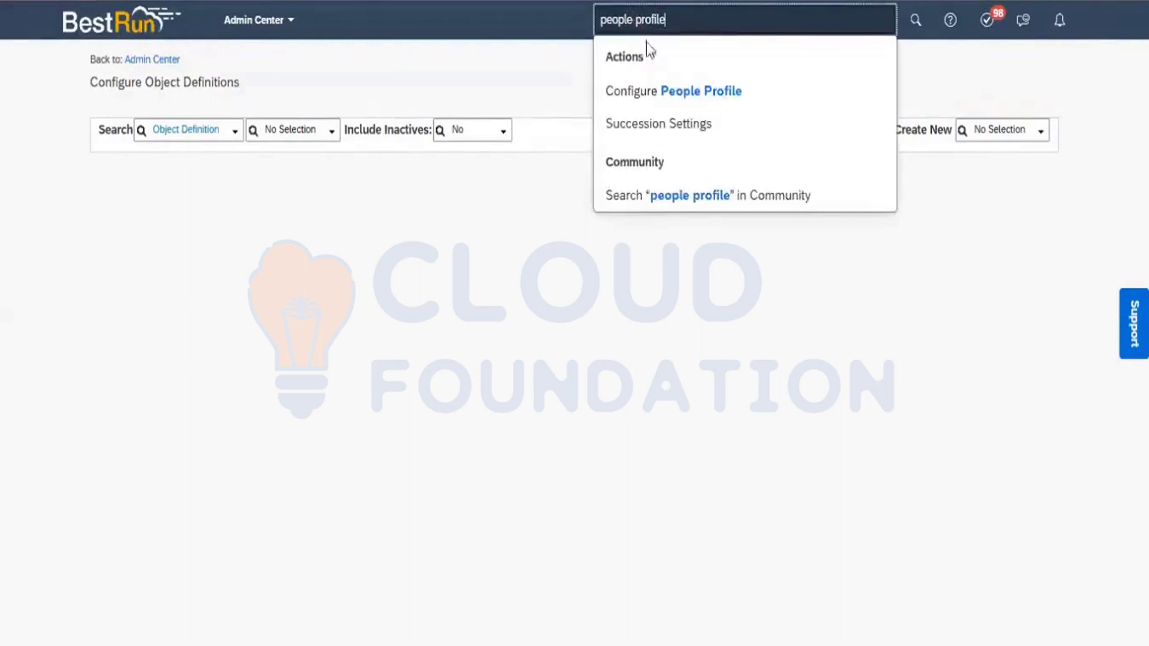
pyautogui.click(662, 90)
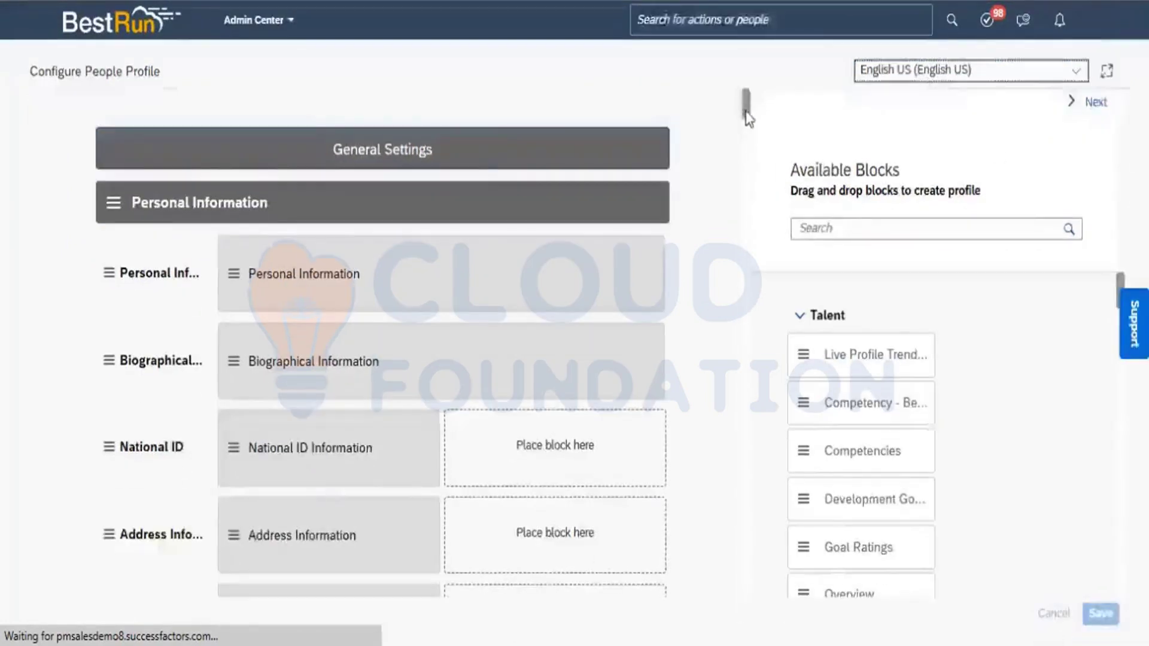
# Step: Remove the Training Details subsection from Personal Information and save the profile layout
pyautogui.moveTo(746, 106); pyautogui.dragTo(748, 124)
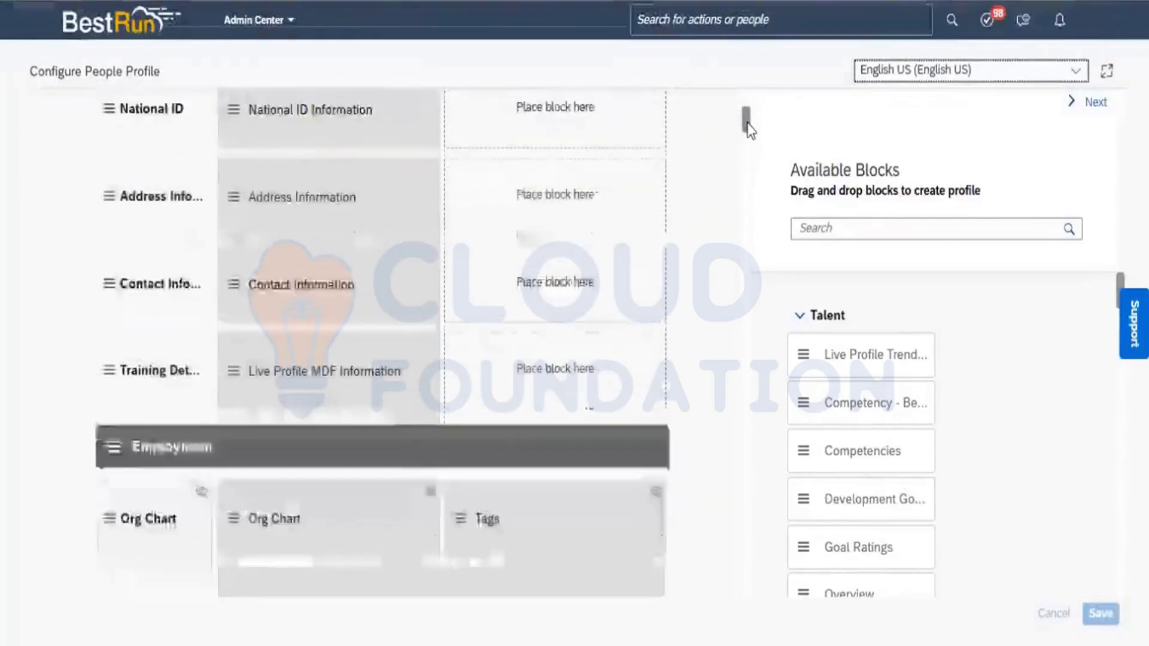
pyautogui.click(148, 375)
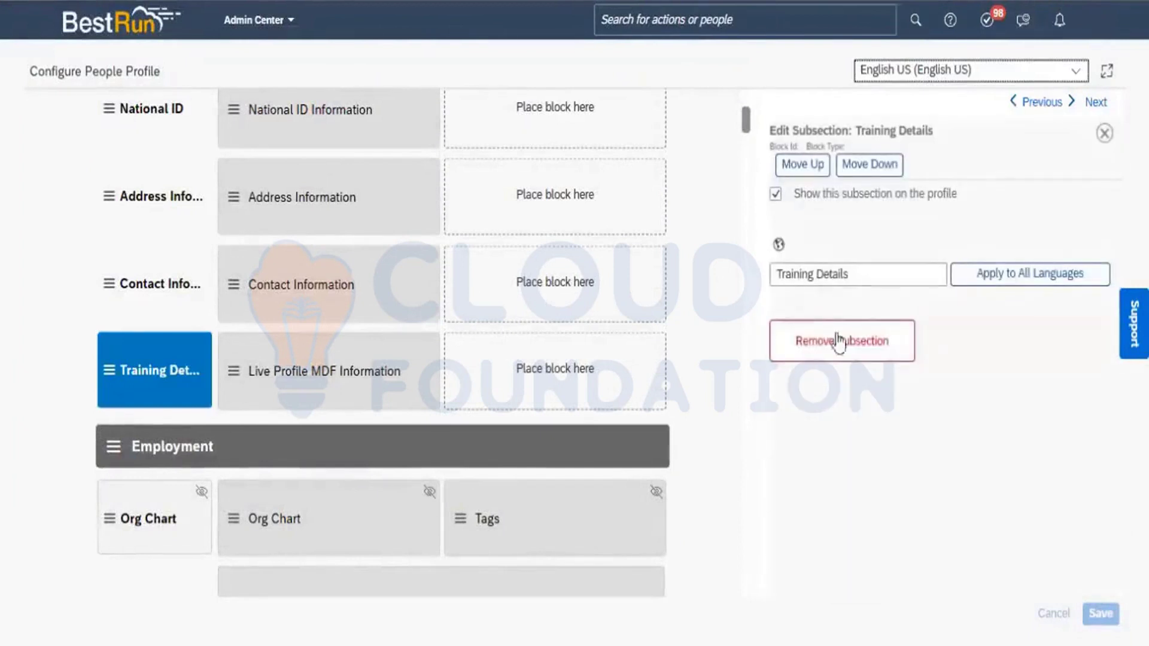
pyautogui.click(850, 352)
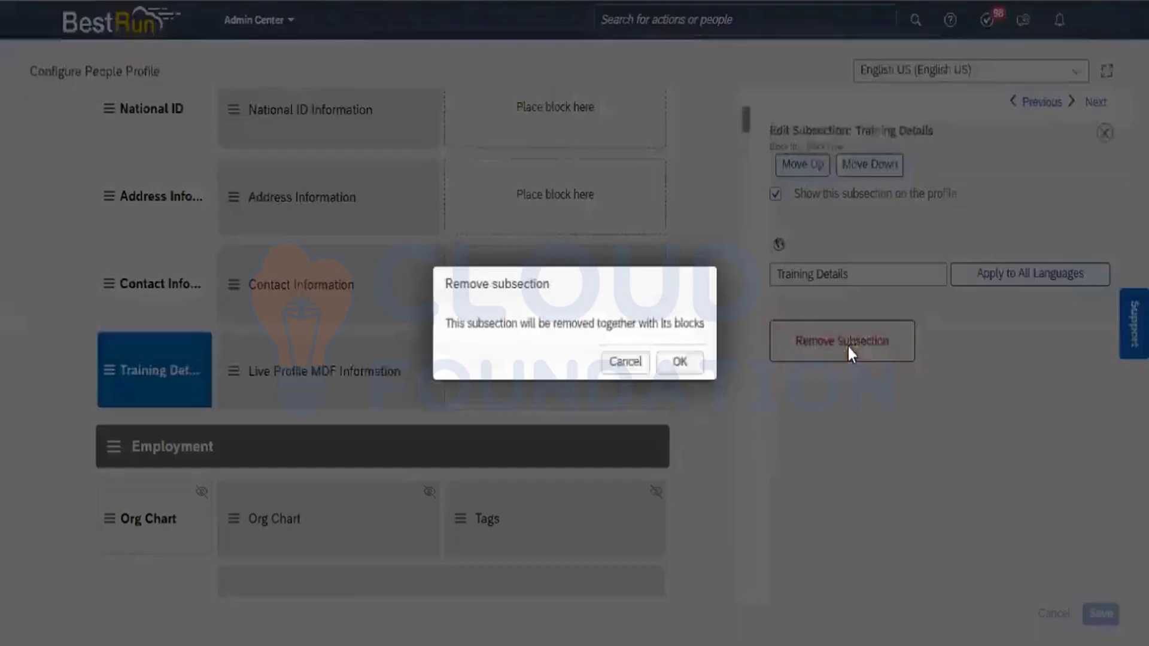
pyautogui.click(680, 363)
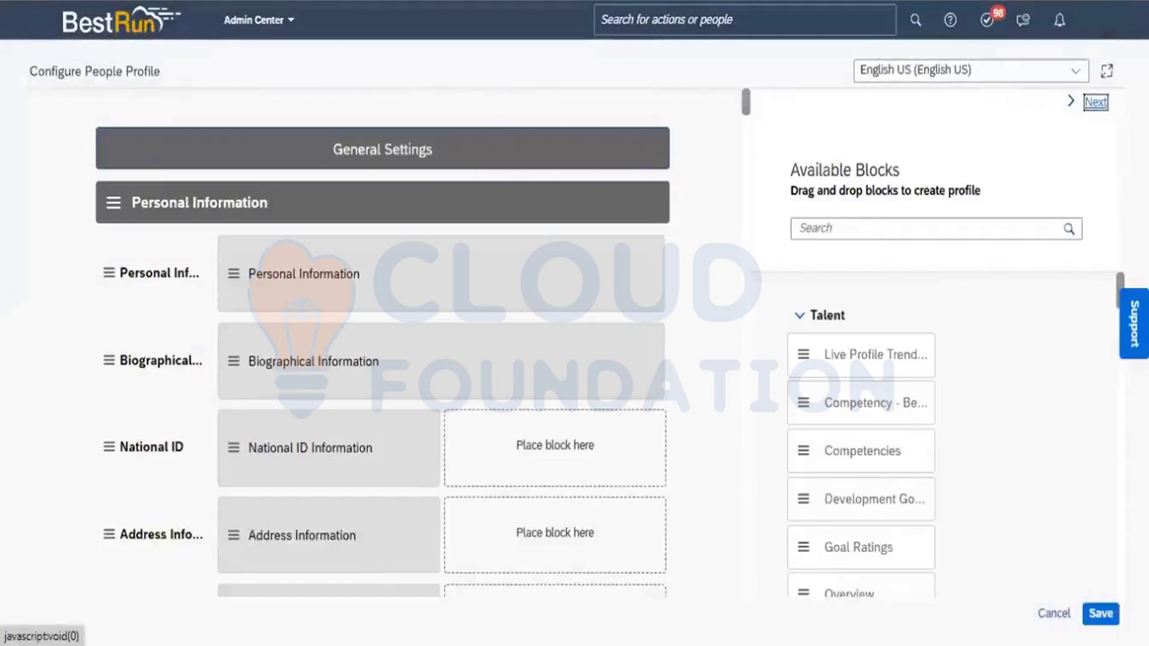
pyautogui.click(1101, 612)
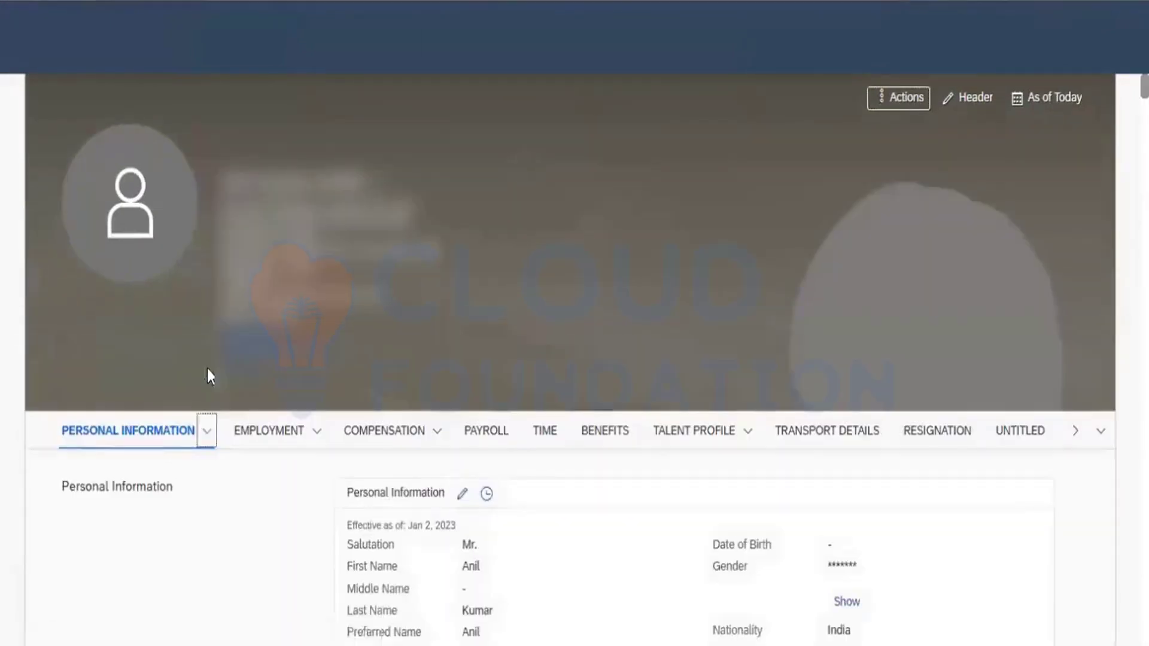
# Step: Check the Personal Information subsection list to confirm Training Details is gone
pyautogui.click(209, 438)
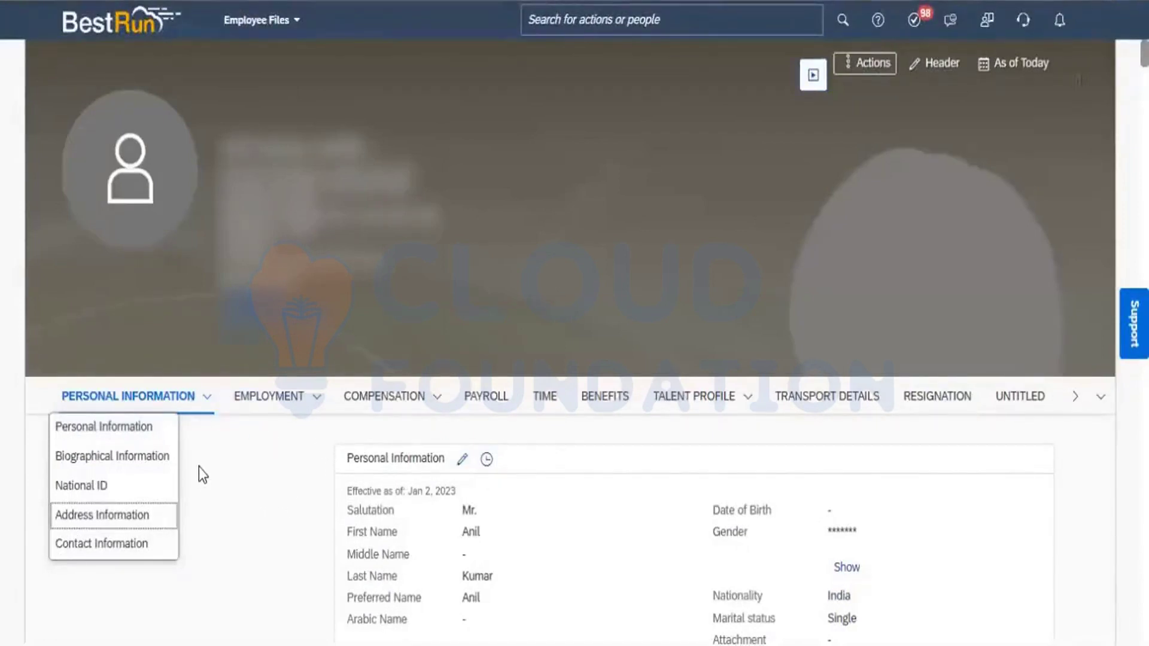
pyautogui.click(221, 469)
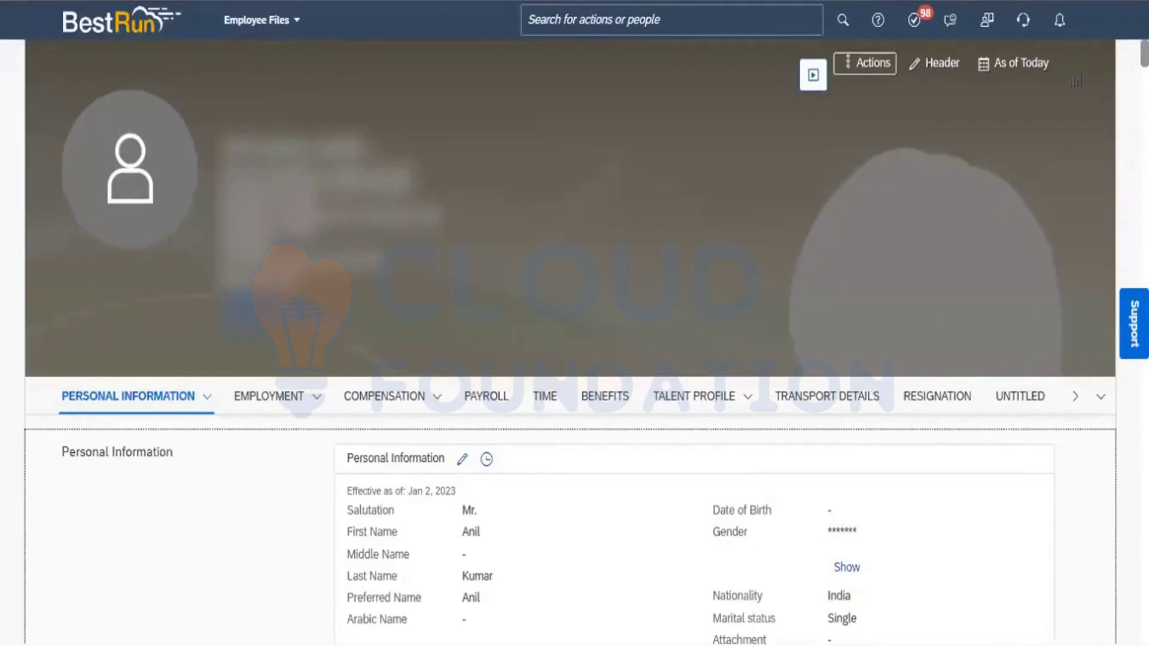
# Step: Return to the Excel notes and move down to the custom MDF object steps
pyautogui.hotkey('alt', 'Tab')
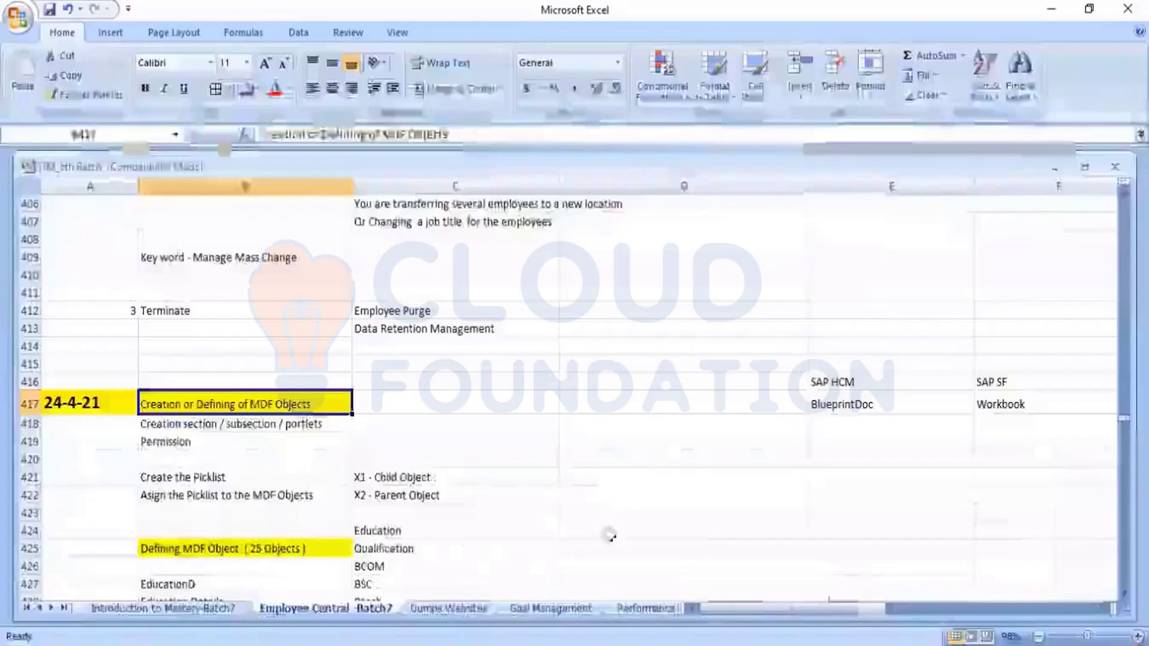
pyautogui.click(595, 479)
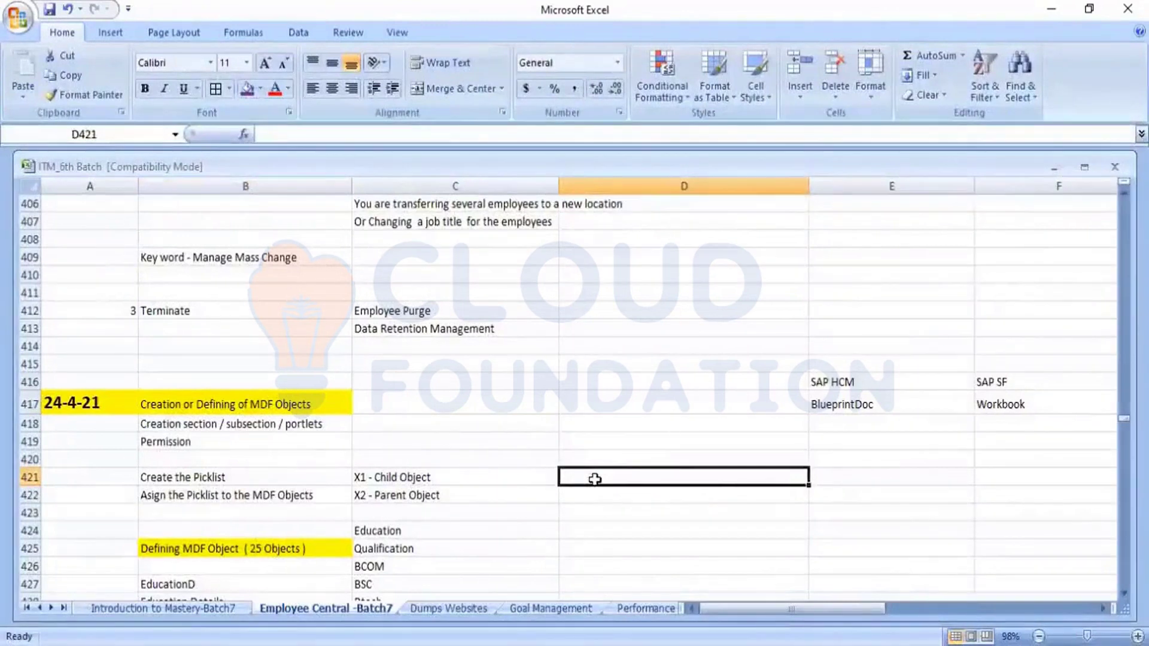
pyautogui.press('Down')
pyautogui.press('Down')
pyautogui.press('Down')
pyautogui.press('Down')
pyautogui.press('Down')
pyautogui.press('Down')
pyautogui.press('Down')
pyautogui.press('Down')
pyautogui.press('Down')
pyautogui.press('Down')
pyautogui.press('Down')
pyautogui.press('Down')
pyautogui.press('Down')
pyautogui.press('Down')
pyautogui.press('Down')
pyautogui.press('Down')
pyautogui.press('Down')
pyautogui.press('Down')
pyautogui.press('Down')
pyautogui.press('Down')
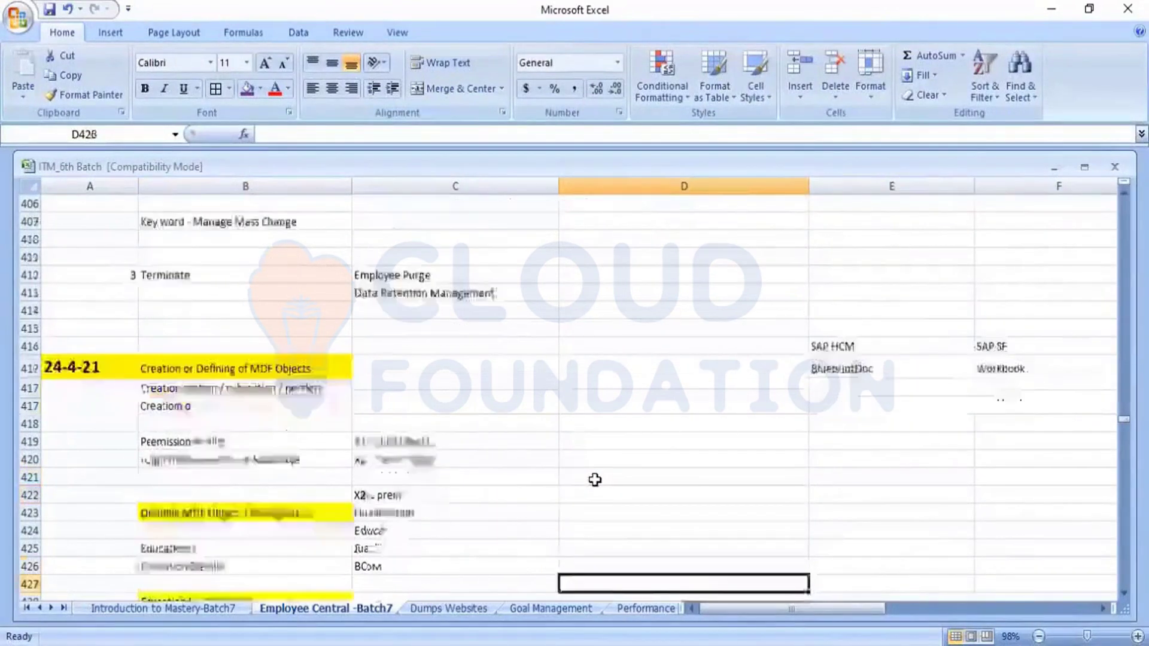
pyautogui.press('Down')
pyautogui.press('Down')
pyautogui.press('Down')
pyautogui.press('Down')
pyautogui.press('Down')
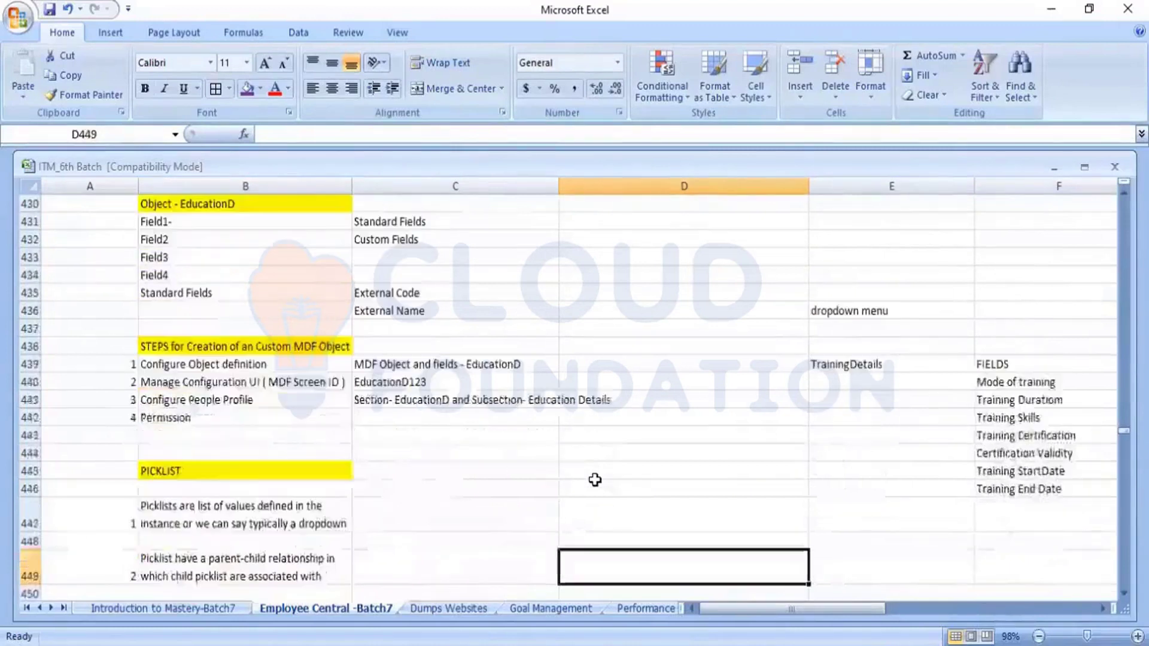
# Step: Step through B439–B442: Configure Object definition, Manage Configuration UI, Configure People Profile, Permission
pyautogui.click(240, 366)
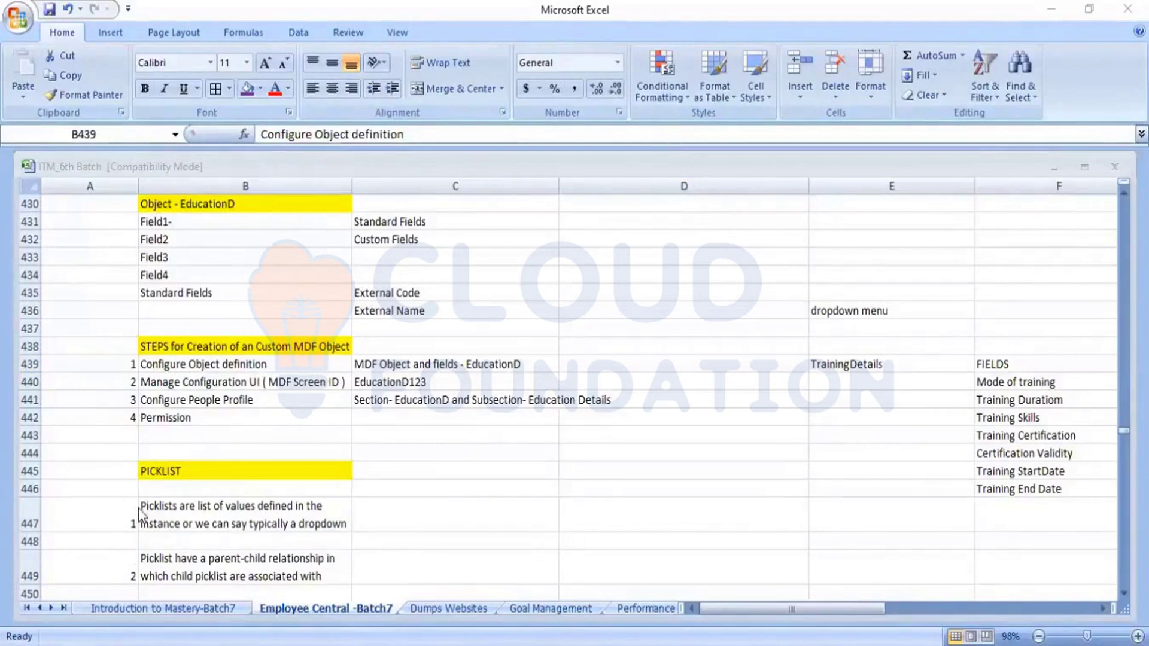
pyautogui.click(233, 359)
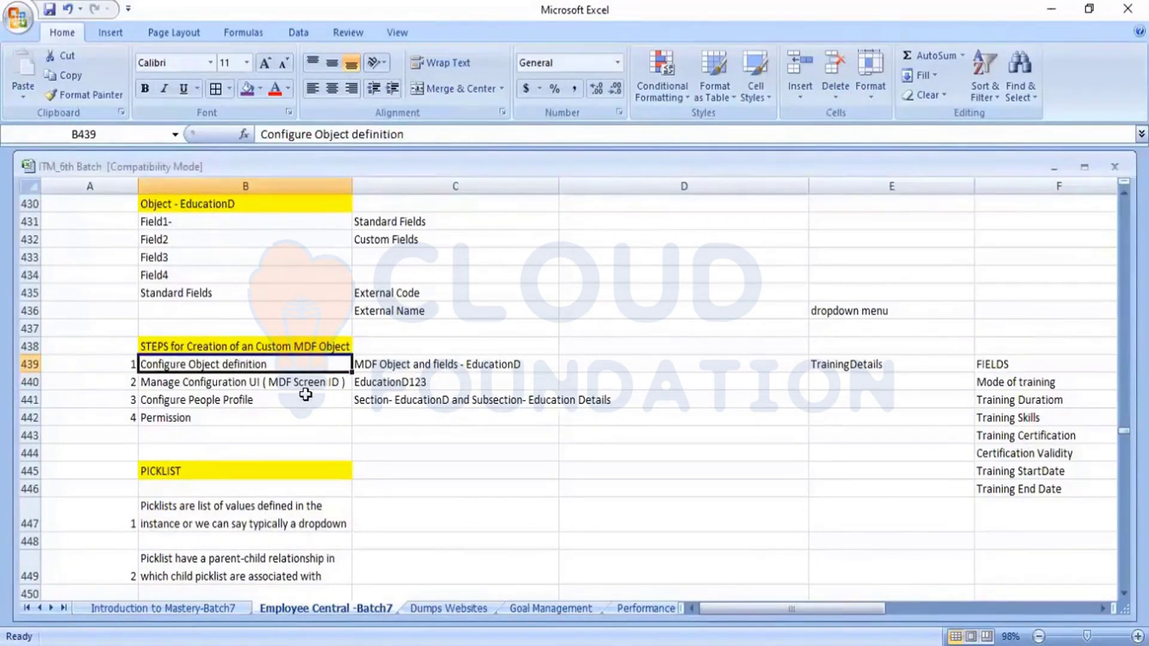
pyautogui.press('Down')
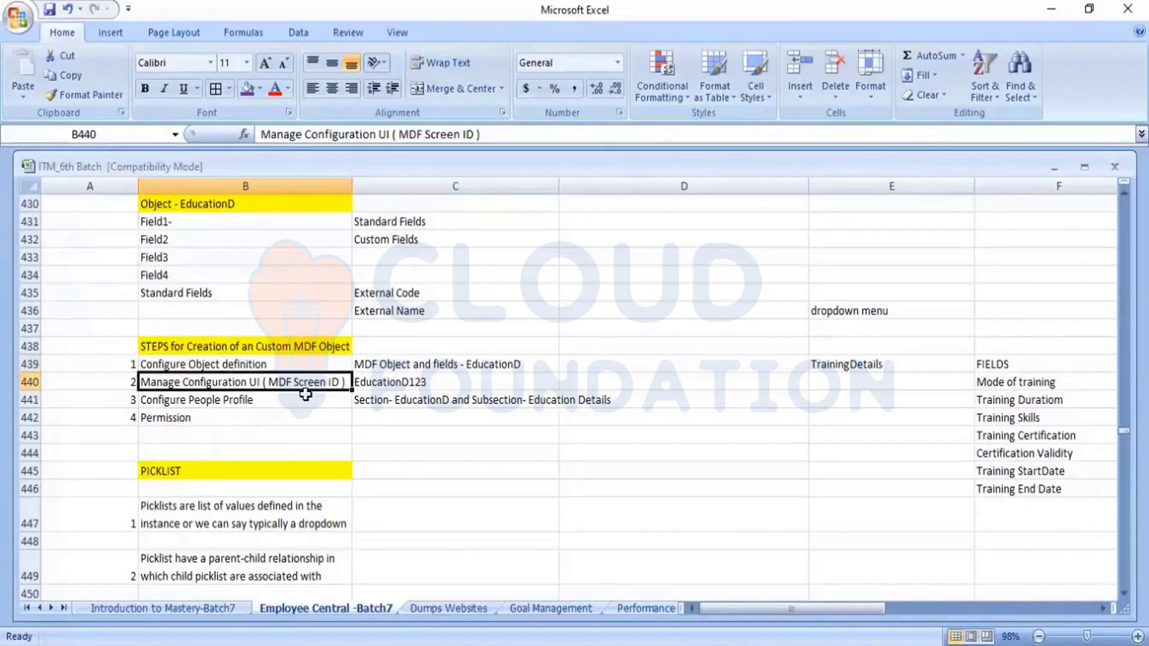
pyautogui.press('Down')
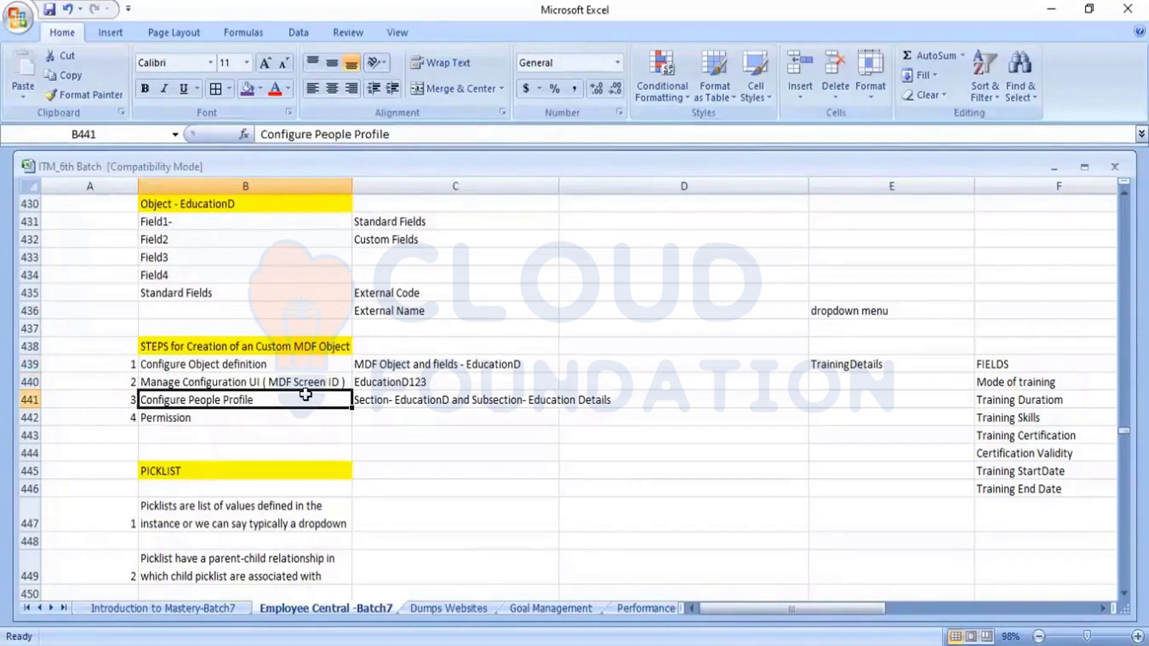
pyautogui.press('Down')
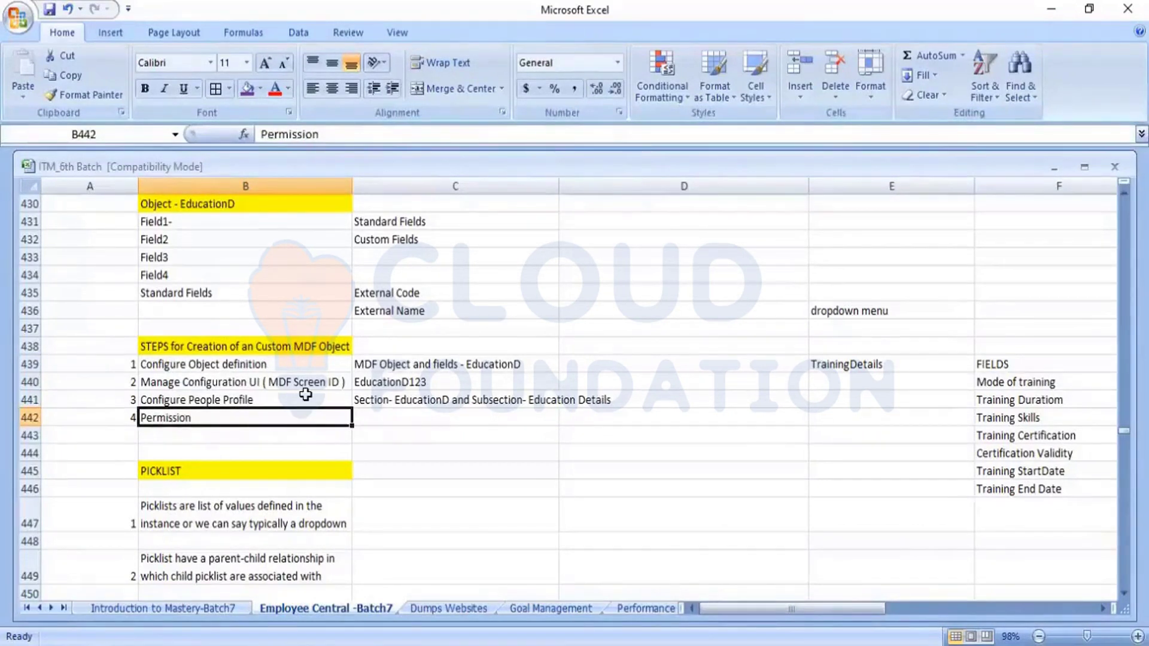
pyautogui.press('Up')
pyautogui.press('Up')
pyautogui.press('Up')
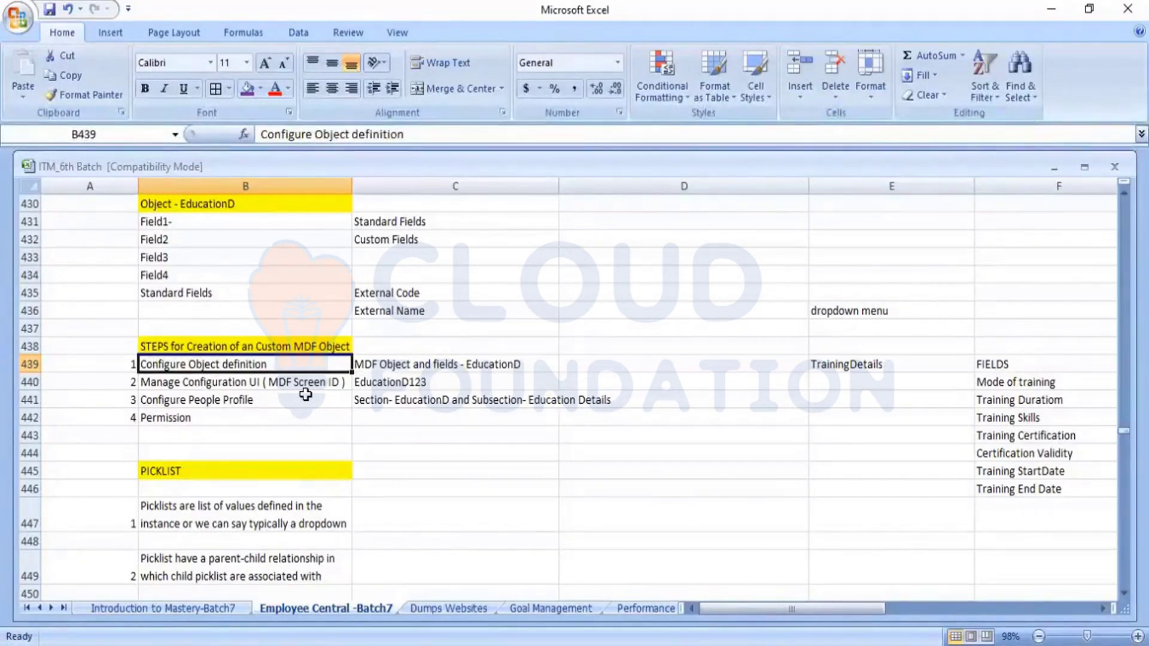
# Step: Review the TrainingDetails object and its FIELDS list in the notes
pyautogui.press('Right')
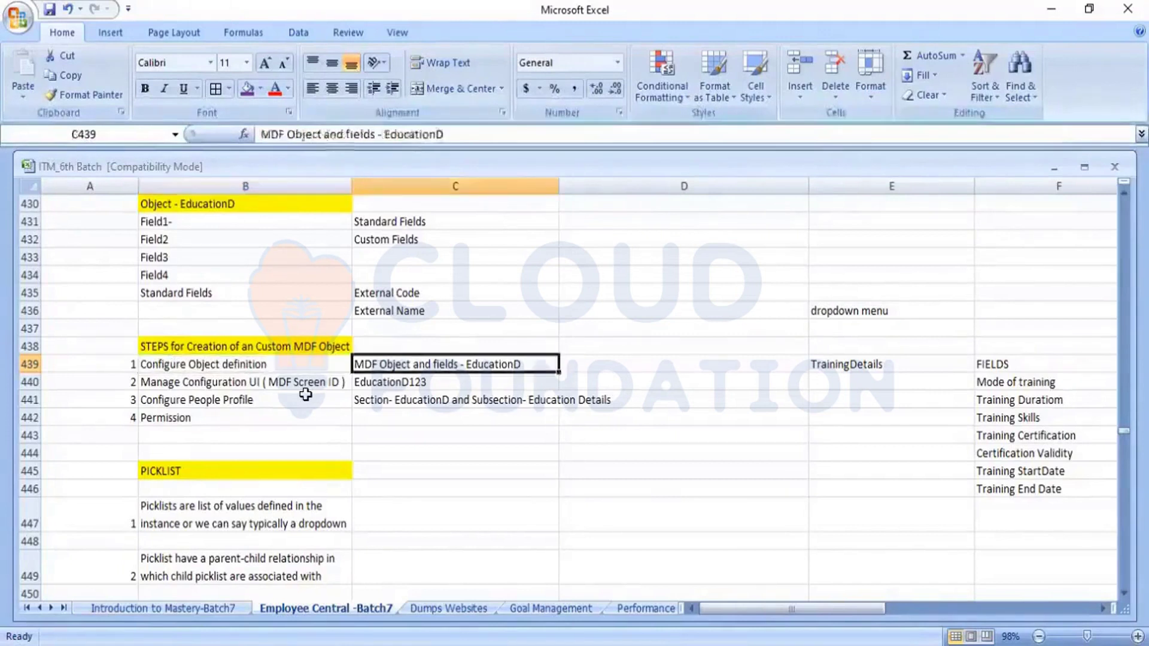
pyautogui.press('Right')
pyautogui.press('Right')
pyautogui.press('Right')
pyautogui.press('Right')
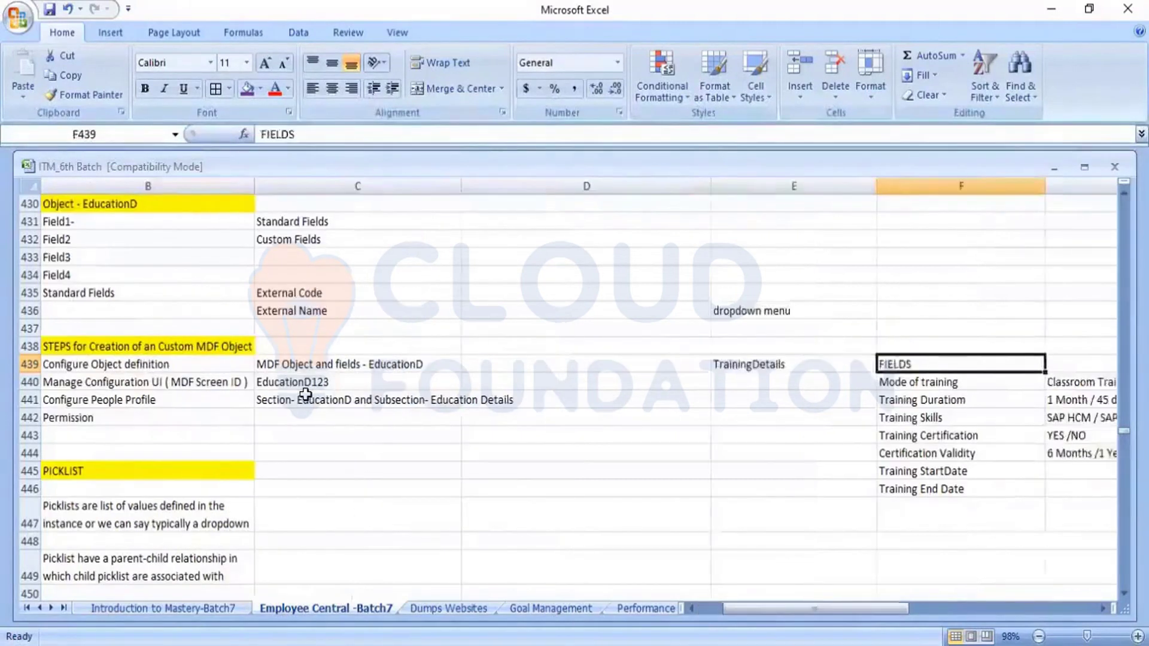
pyautogui.press('Left')
pyautogui.press('Left')
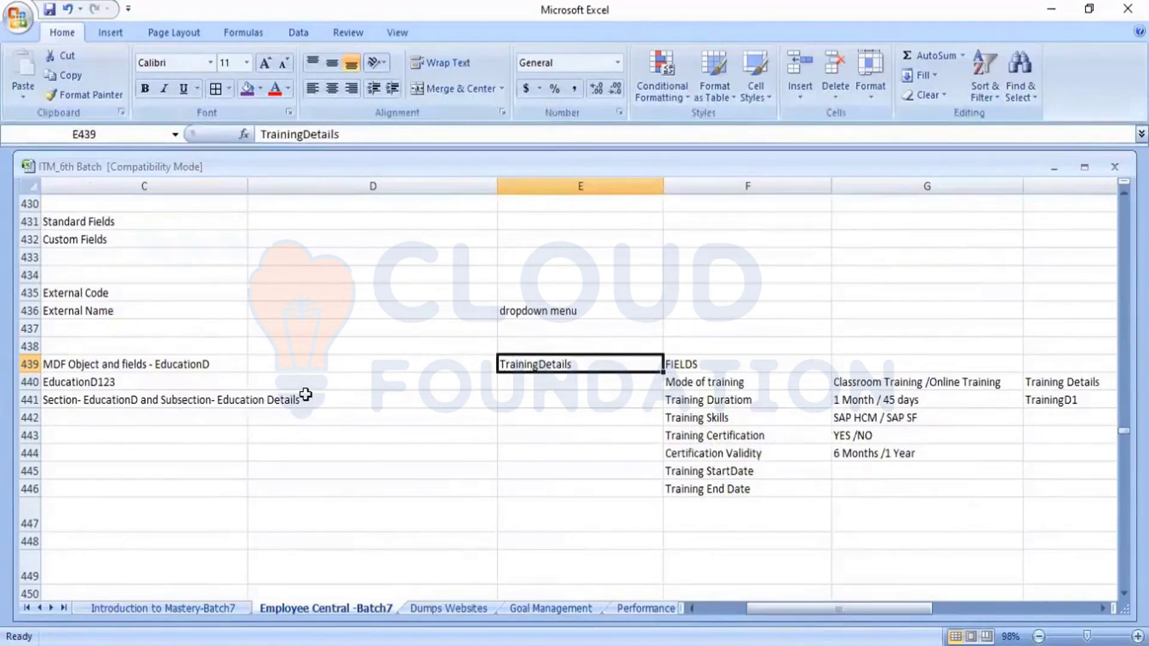
pyautogui.press('Right')
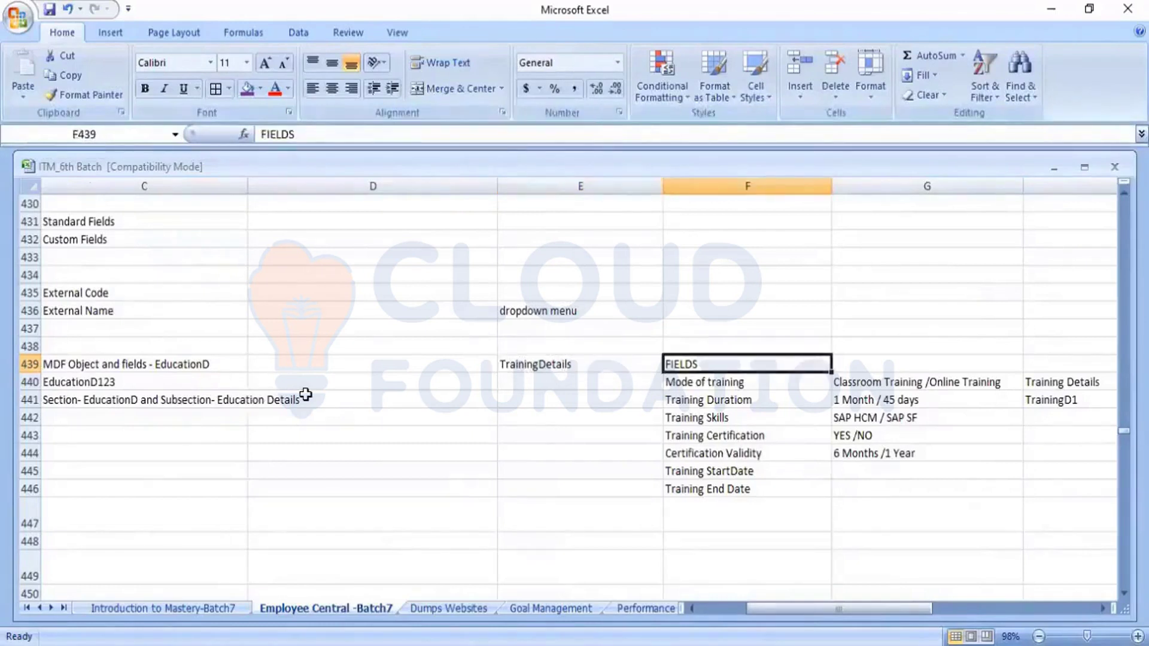
pyautogui.press('Down')
pyautogui.press('Down')
pyautogui.press('Down')
pyautogui.press('Down')
pyautogui.press('Down')
pyautogui.press('Down')
pyautogui.press('Down')
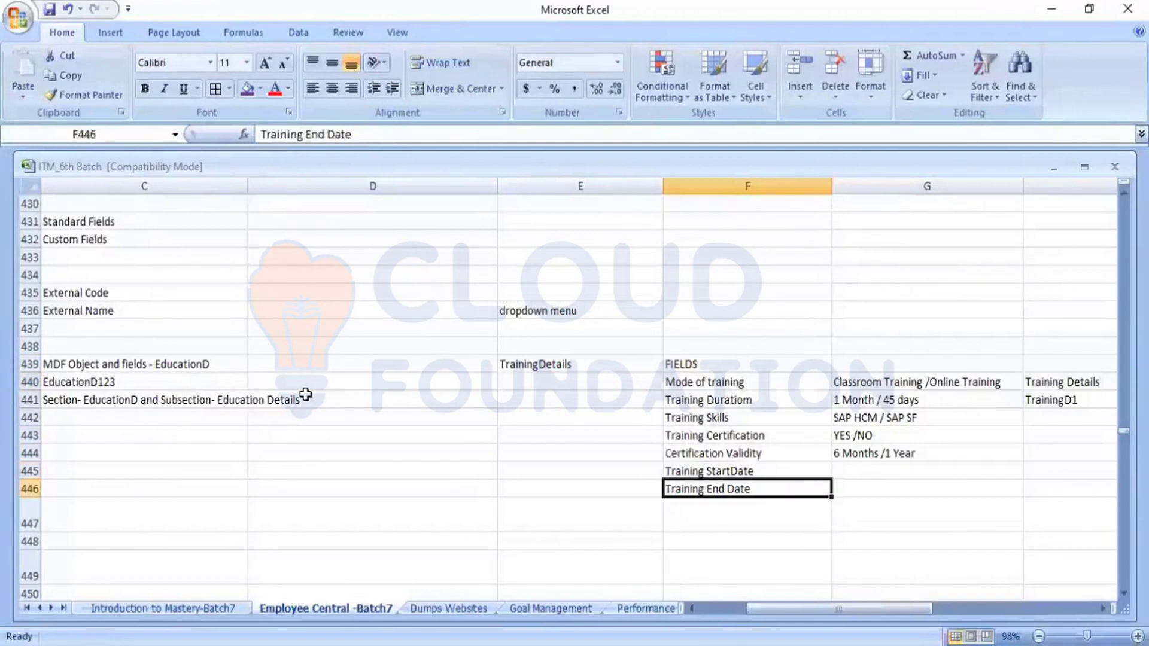
pyautogui.press('Up')
pyautogui.press('Up')
pyautogui.press('Up')
pyautogui.press('Up')
pyautogui.press('Up')
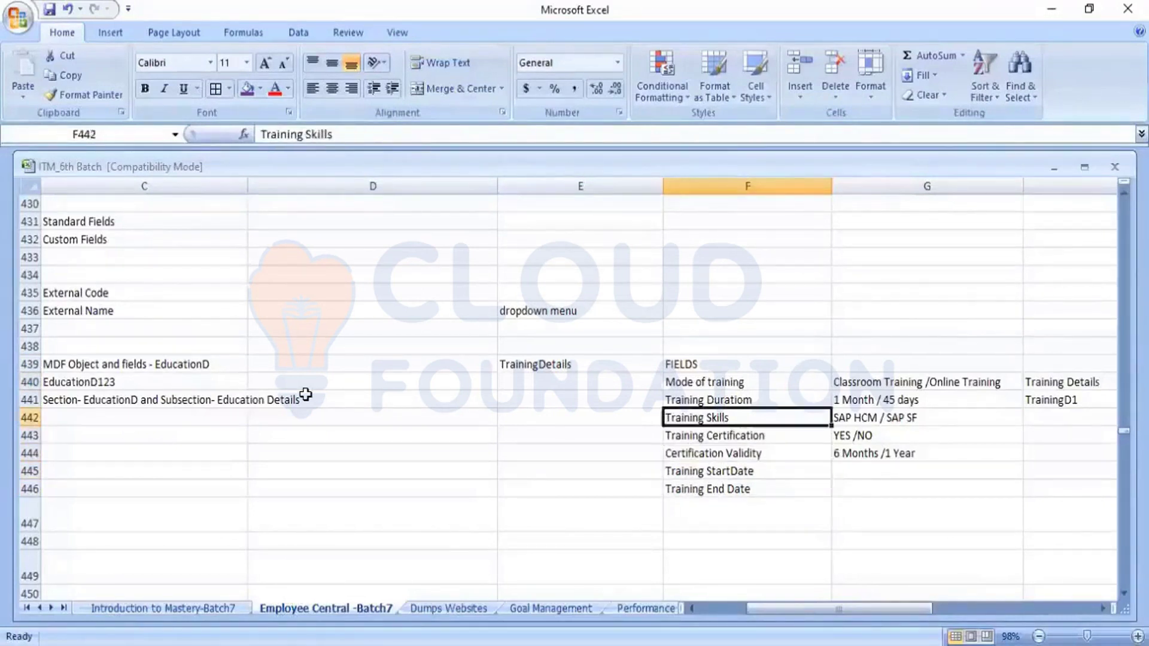
pyautogui.press('Up')
pyautogui.press('Up')
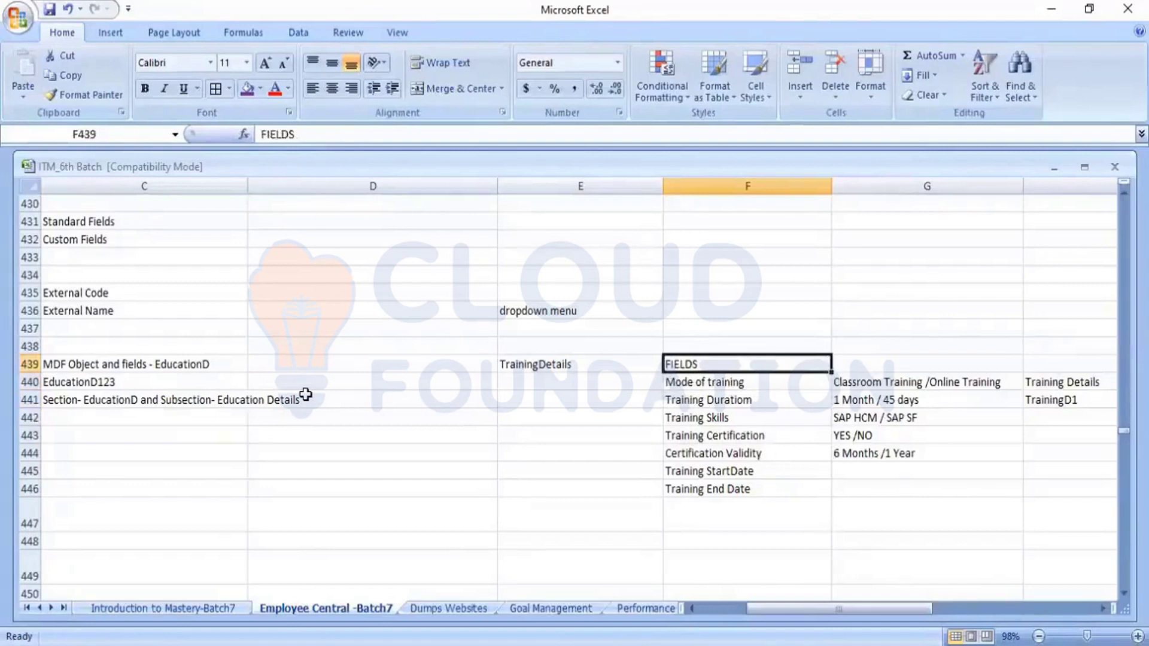
pyautogui.press('Left')
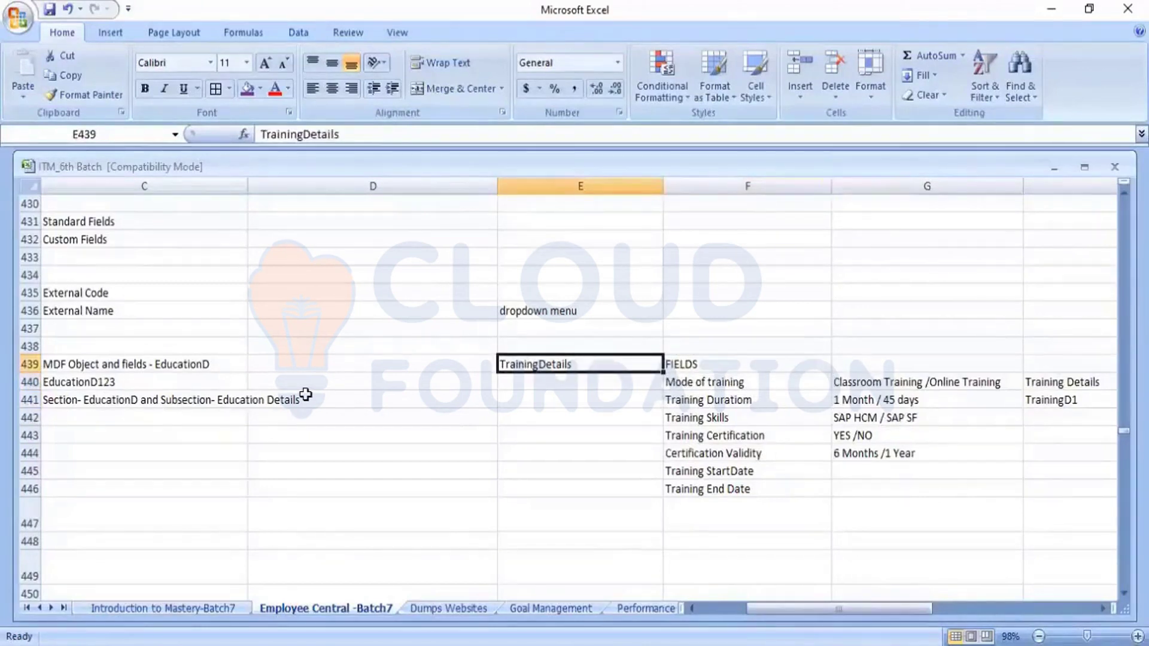
# Step: Review the Travel Management heading and its field names
pyautogui.press('Right')
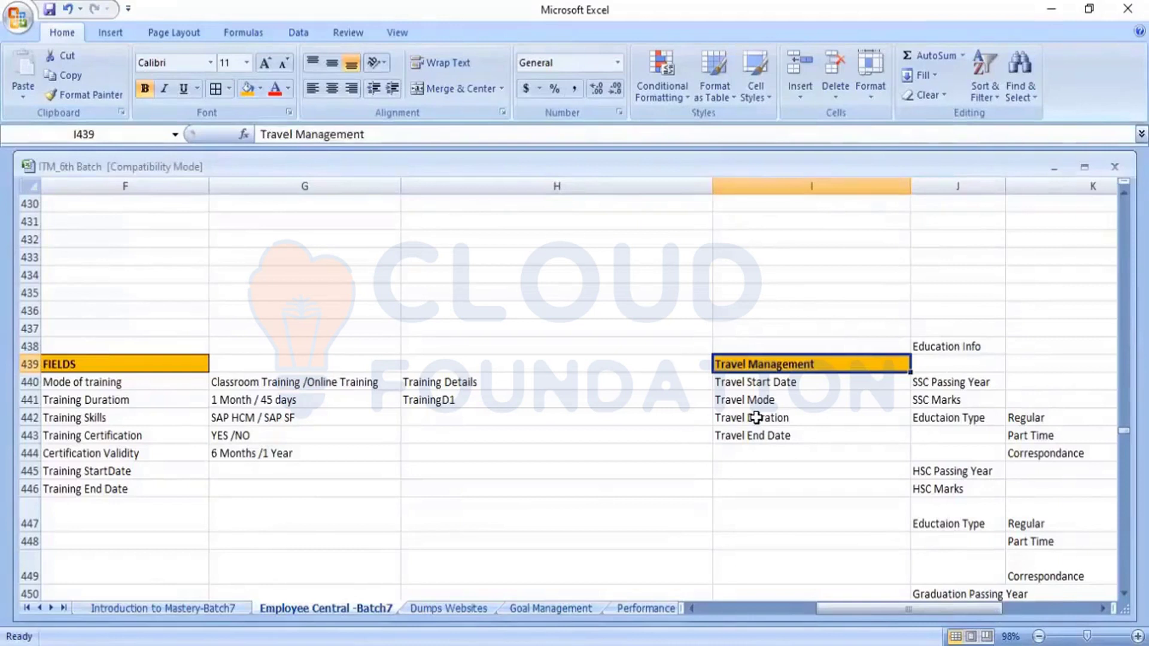
pyautogui.press('Right')
pyautogui.press('Left')
pyautogui.press('Down')
pyautogui.press('Down')
pyautogui.press('Down')
pyautogui.press('Down')
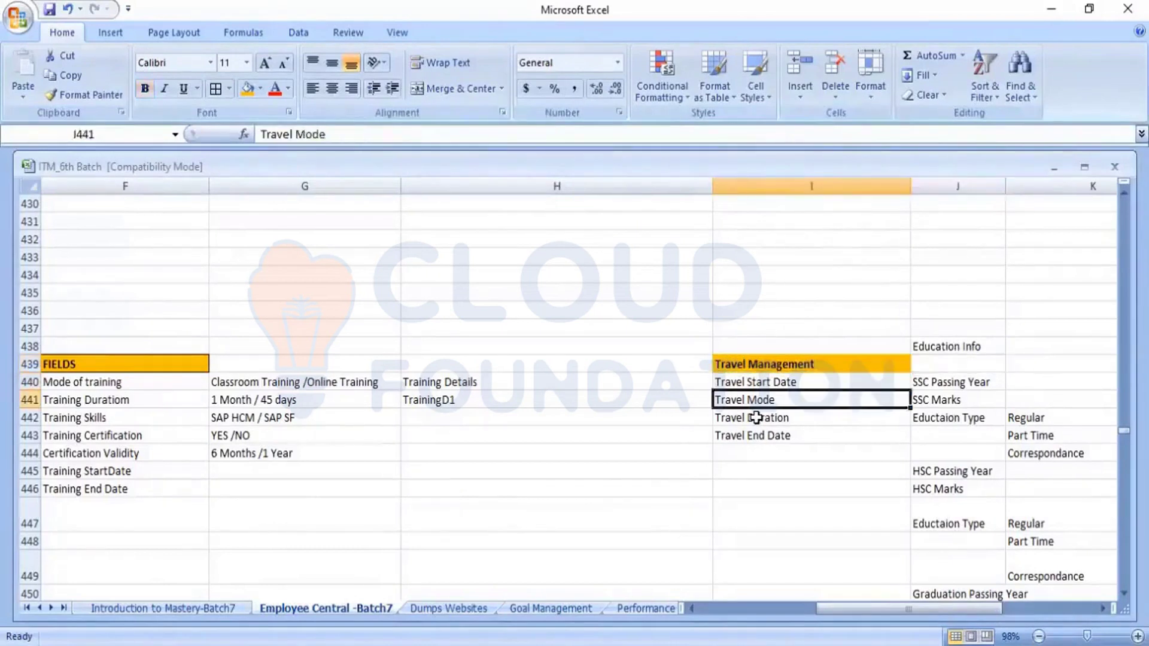
pyautogui.press('Up')
pyautogui.press('Up')
pyautogui.press('Up')
pyautogui.press('Up')
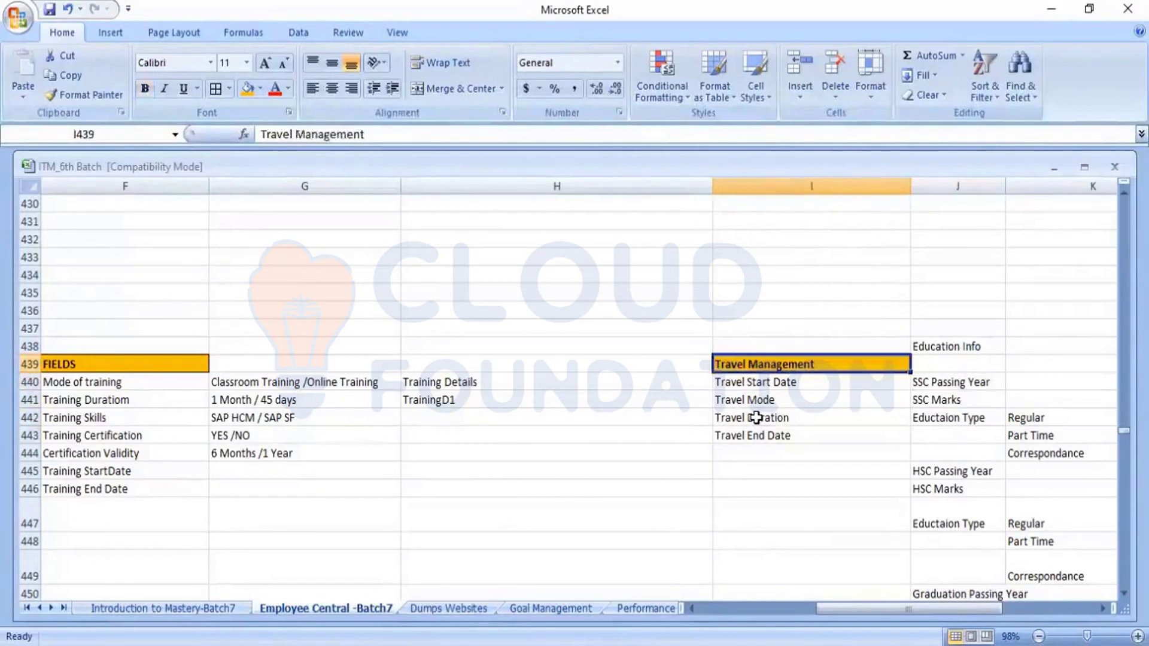
# Step: Make the Employment Contract heading bold with an orange fill
pyautogui.press('Right')
pyautogui.press('Right')
pyautogui.press('Right')
pyautogui.press('Right')
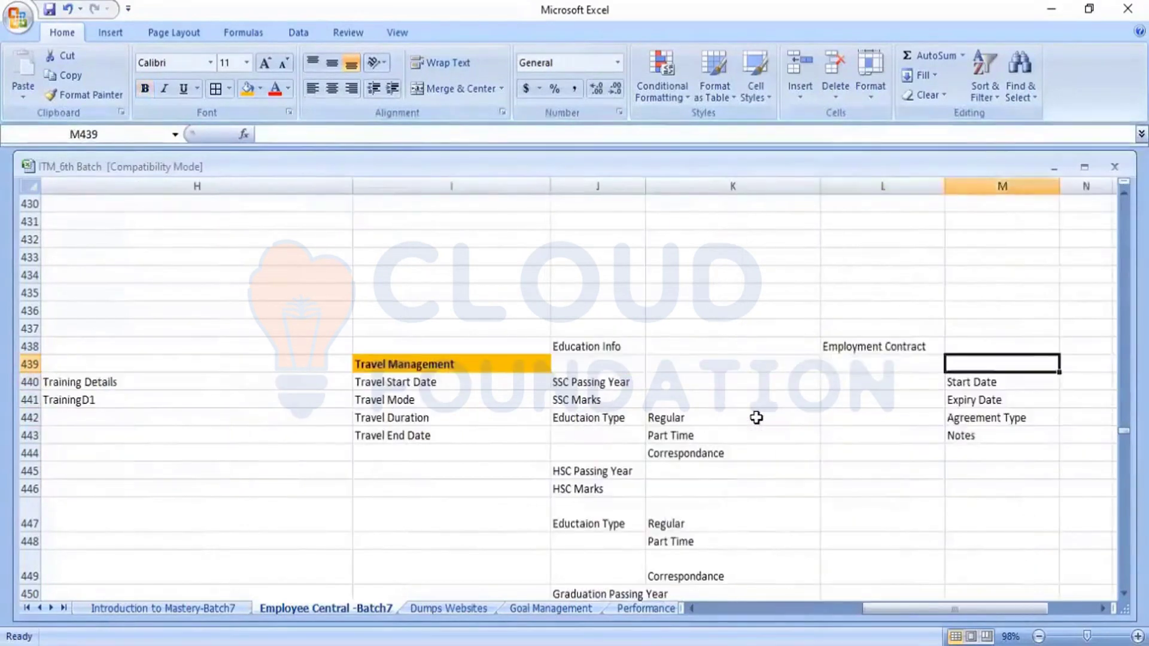
pyautogui.press('Left')
pyautogui.press('Up')
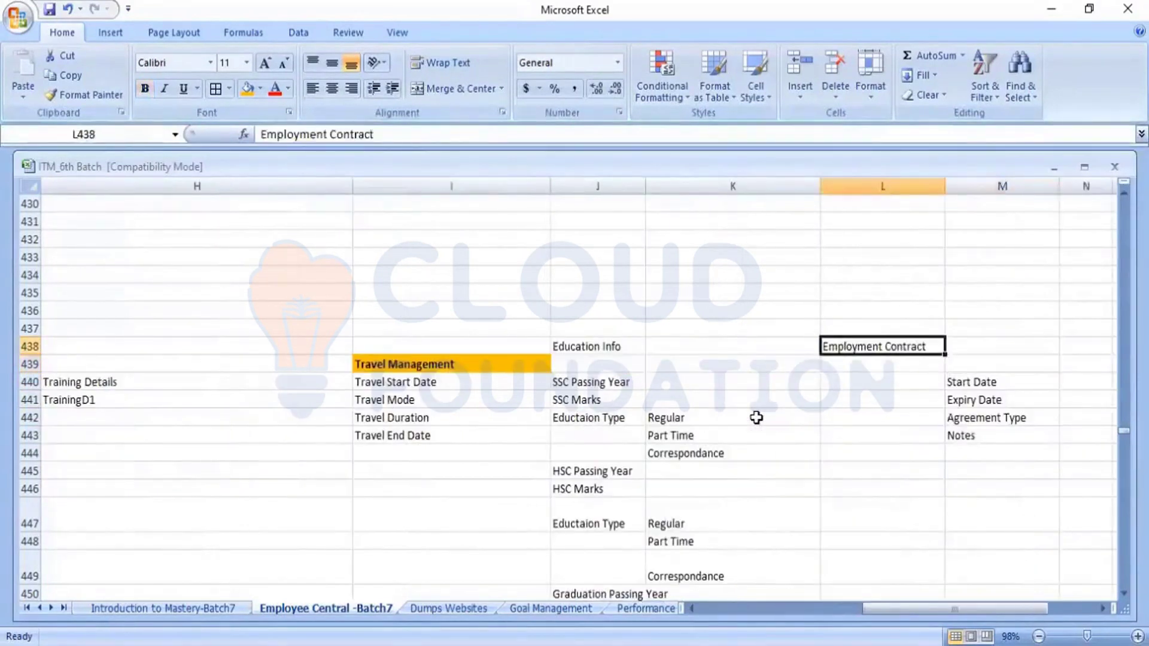
pyautogui.hotkey('ctrl', 'b')
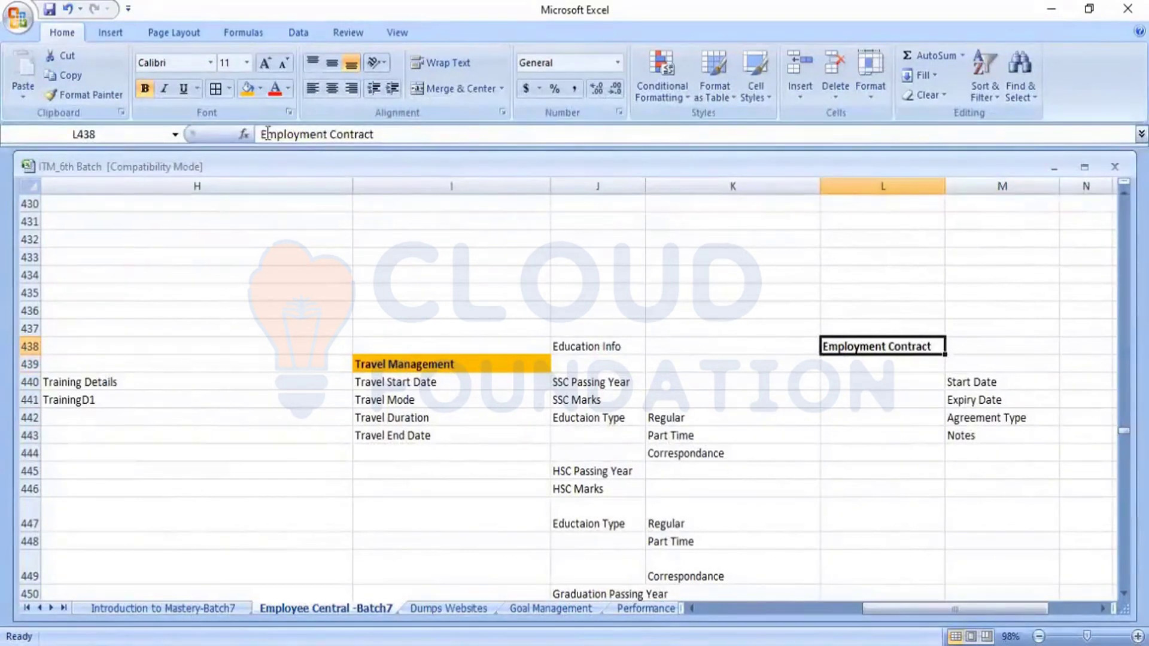
pyautogui.click(247, 89)
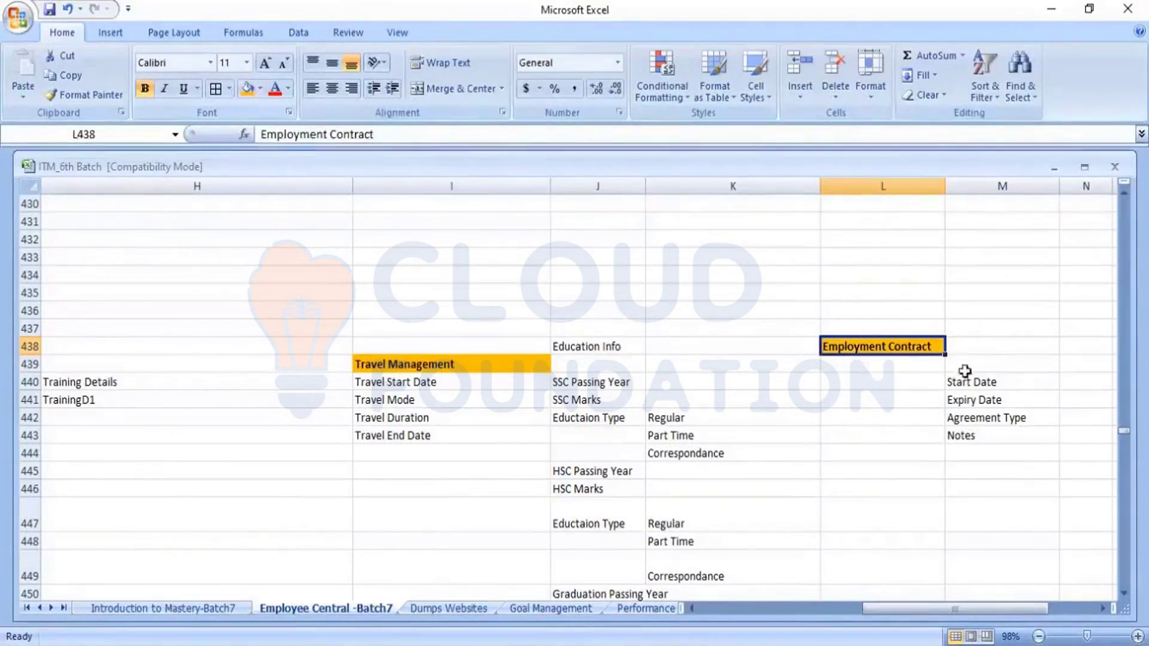
# Step: Review the employment contract fields, then return to the Configure Object definition step
pyautogui.click(985, 380)
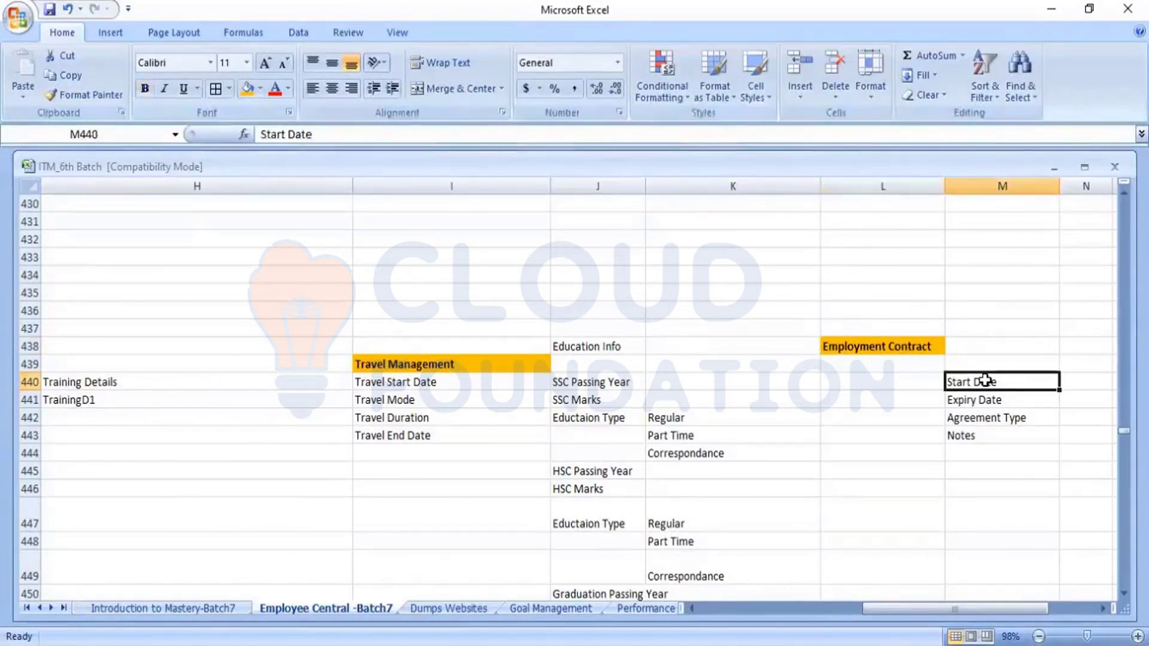
pyautogui.press('Down')
pyautogui.press('Down')
pyautogui.press('Down')
pyautogui.press('Down')
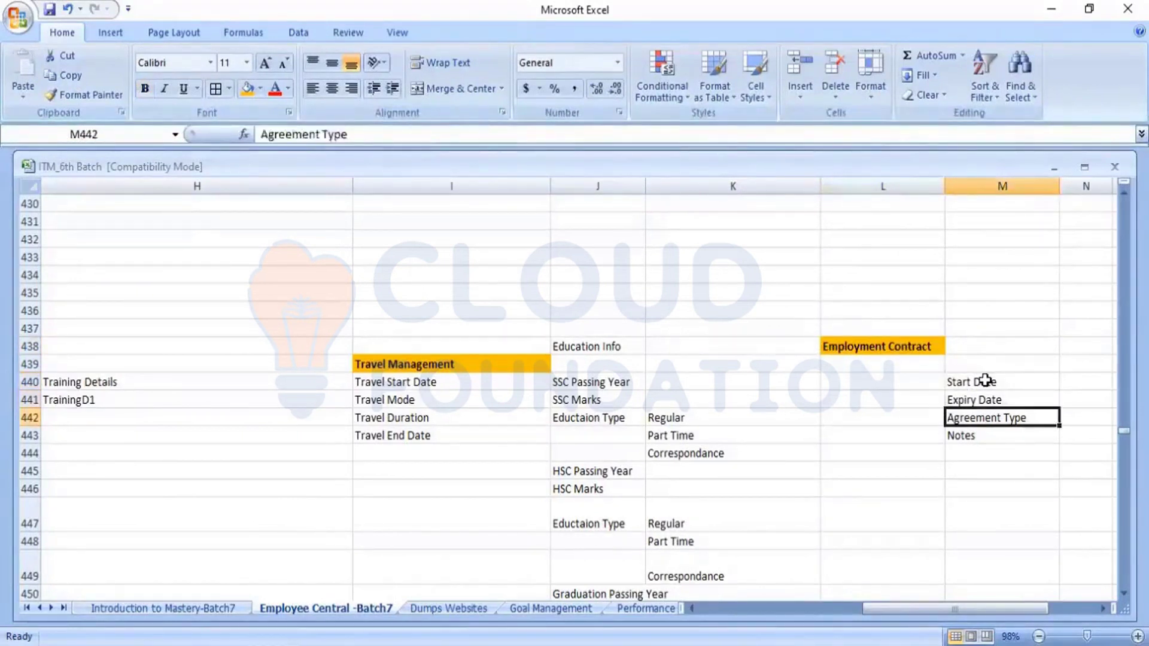
pyautogui.press('Left')
pyautogui.press('Left')
pyautogui.press('Left')
pyautogui.press('Left')
pyautogui.press('Left')
pyautogui.press('Left')
pyautogui.press('Left')
pyautogui.press('Left')
pyautogui.press('Left')
pyautogui.press('Left')
pyautogui.press('Left')
pyautogui.press('Left')
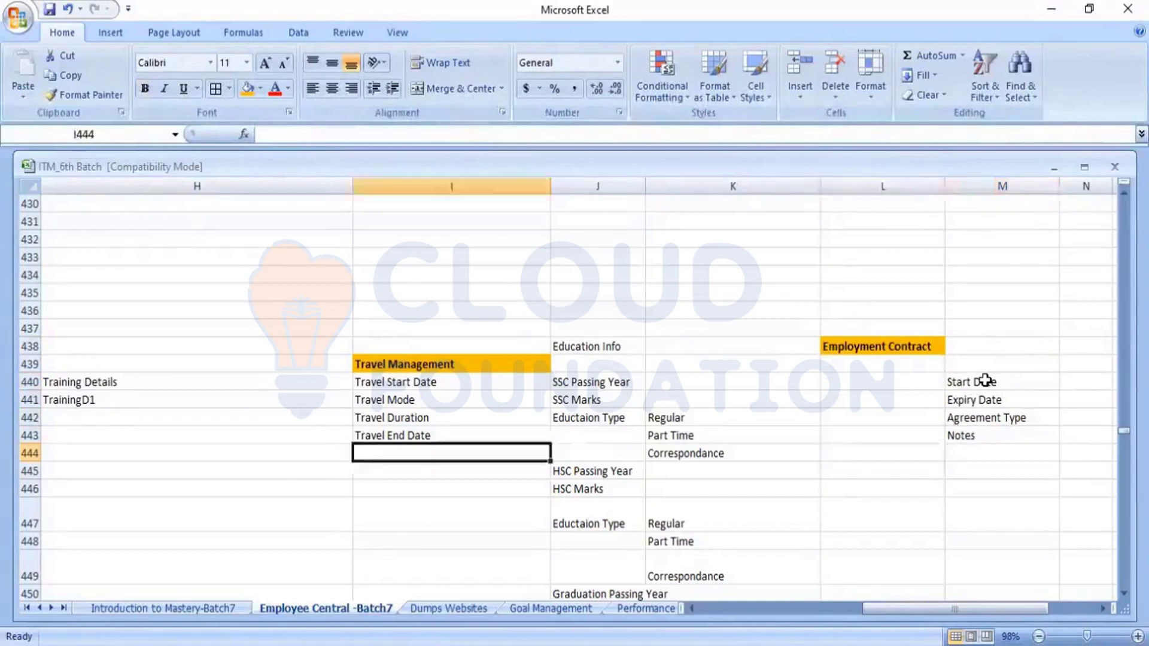
pyautogui.press('Right')
pyautogui.press('Right')
pyautogui.press('Right')
pyautogui.press('Right')
pyautogui.press('Right')
pyautogui.press('Right')
pyautogui.press('Right')
pyautogui.press('Right')
pyautogui.press('Right')
pyautogui.press('Right')
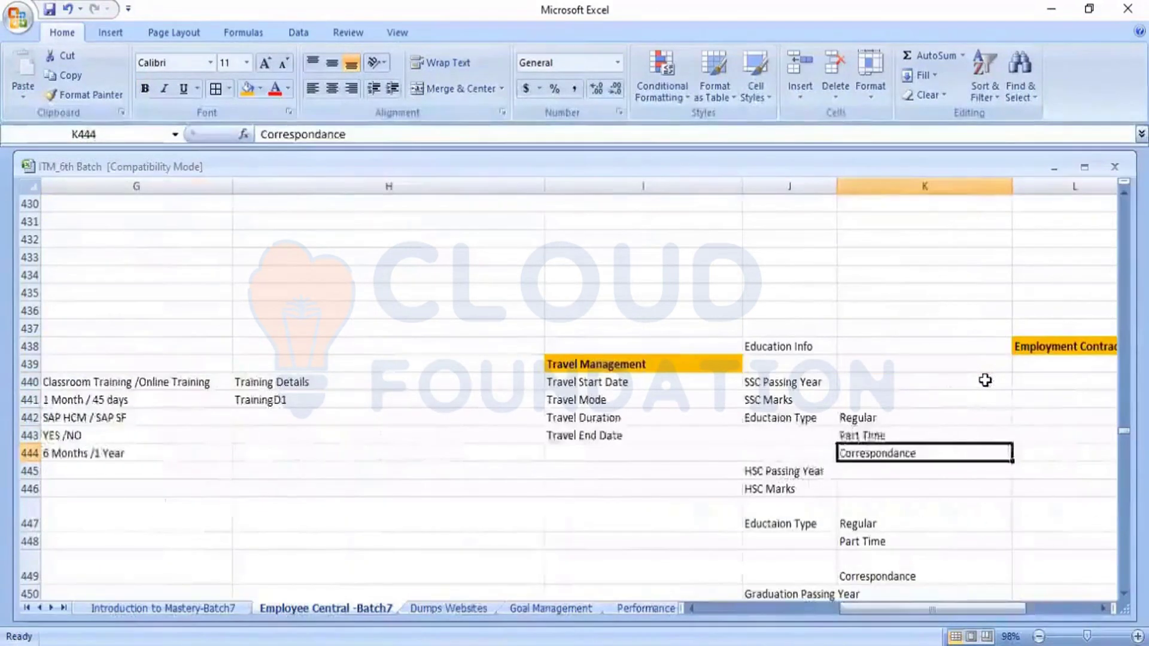
pyautogui.press('Left')
pyautogui.press('Left')
pyautogui.press('Up')
pyautogui.press('Up')
pyautogui.press('Up')
pyautogui.press('Up')
pyautogui.press('Up')
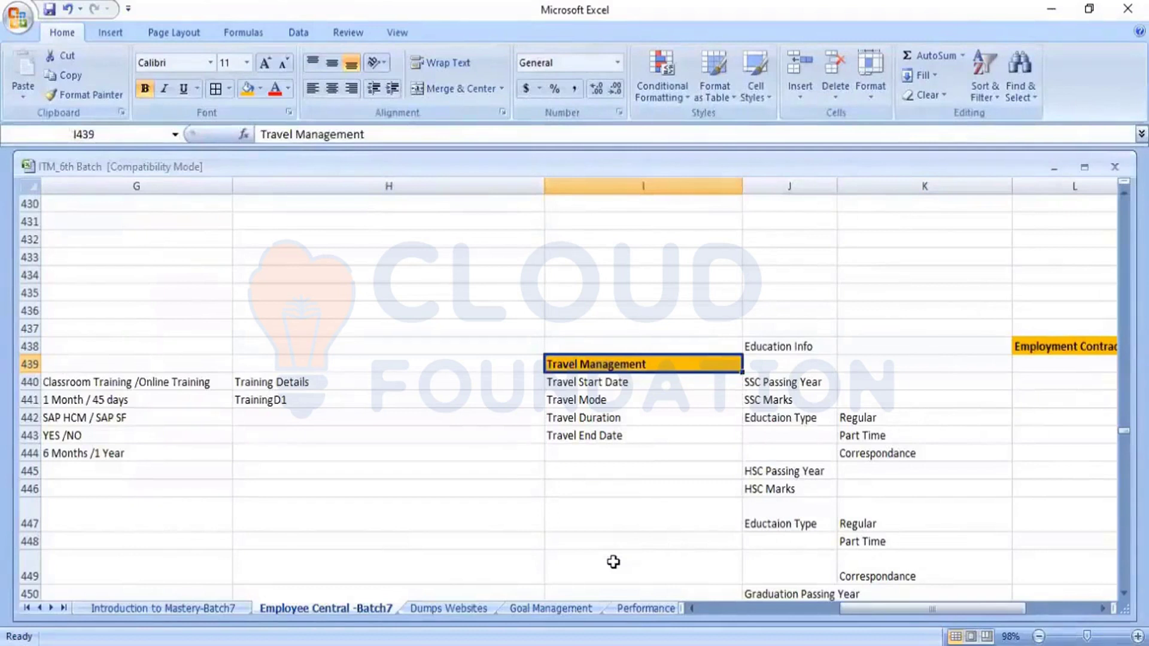
pyautogui.click(496, 542)
pyautogui.press('Left')
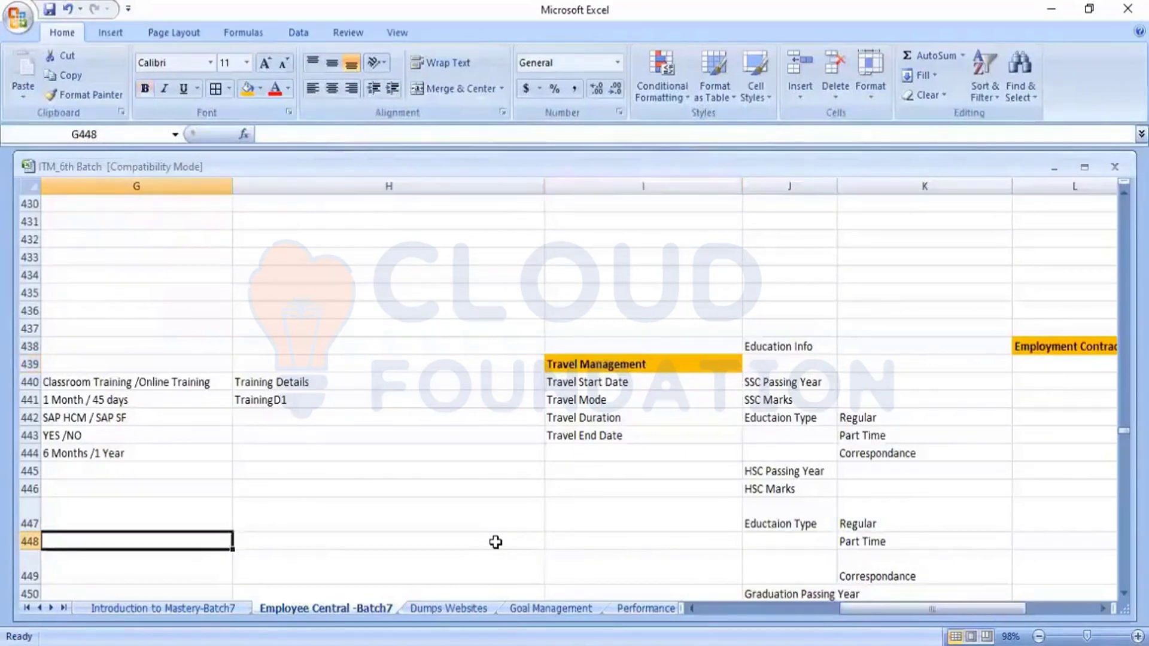
pyautogui.press('Home')
pyautogui.press('Up')
pyautogui.press('Up')
pyautogui.press('Up')
pyautogui.press('Up')
pyautogui.press('Up')
pyautogui.press('Up')
pyautogui.press('Up')
pyautogui.press('Up')
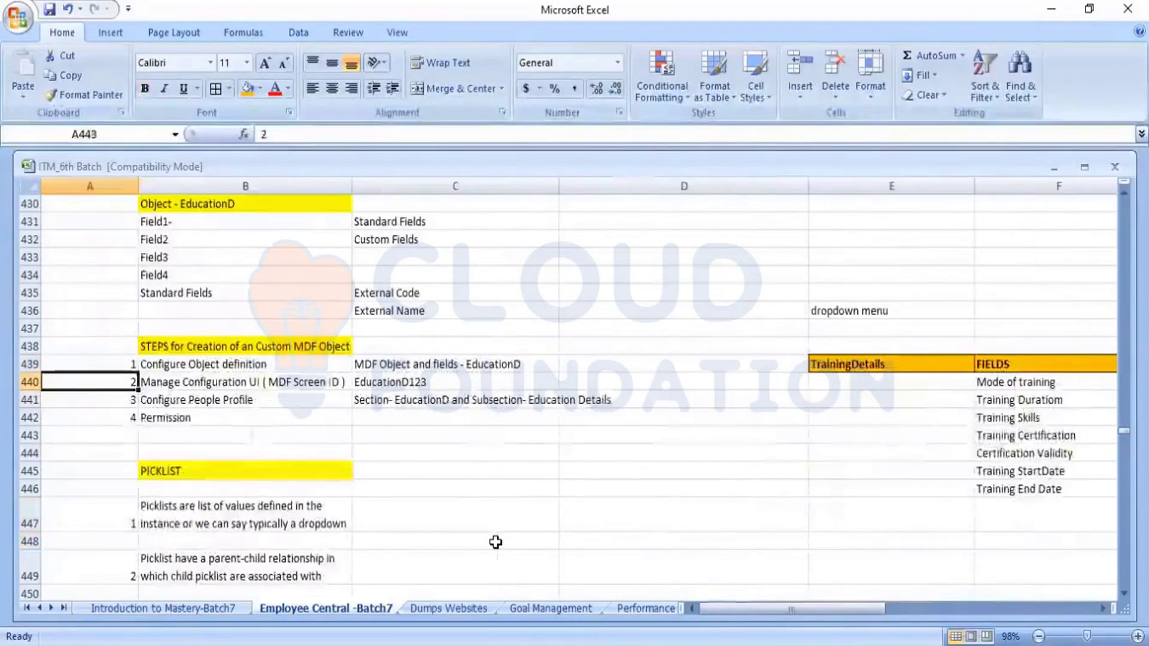
pyautogui.press('Up')
pyautogui.press('Right')
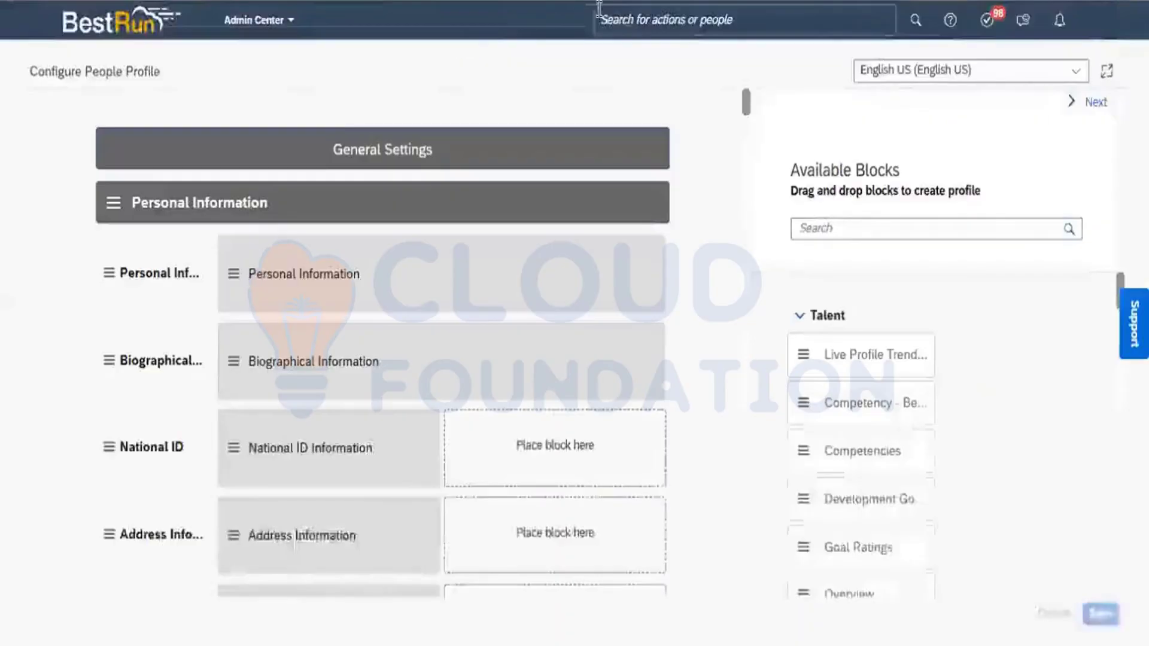
# Step: Search 'configure object', open Configure Object Definitions and start a new Object Definition
pyautogui.click(616, 22)
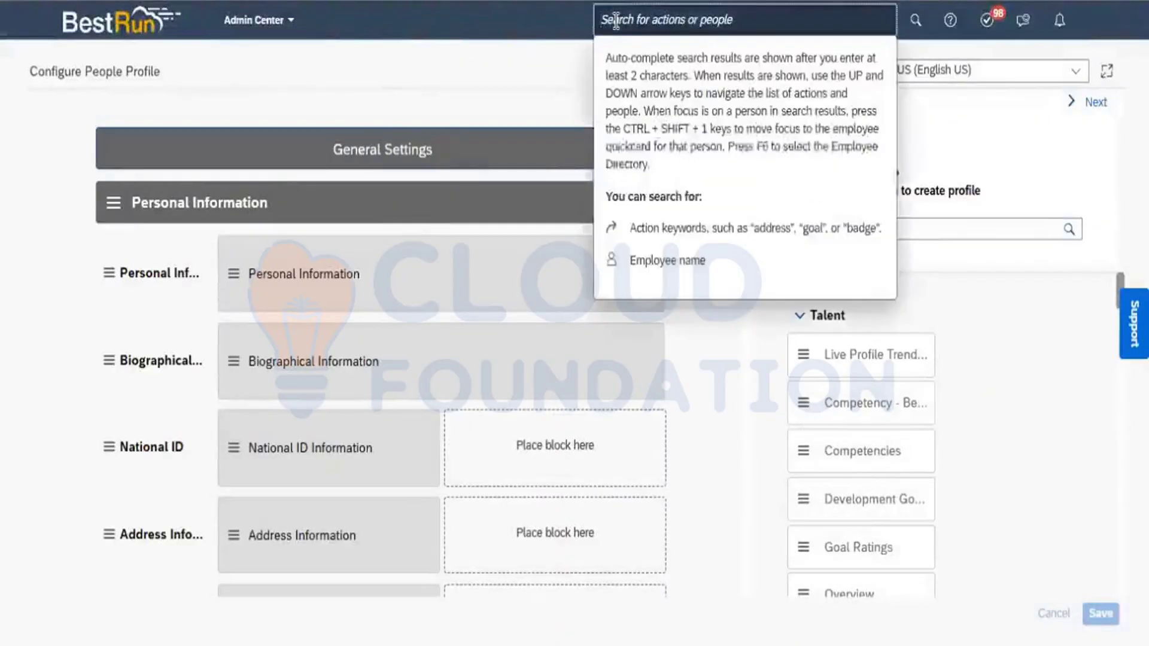
pyautogui.write('config')
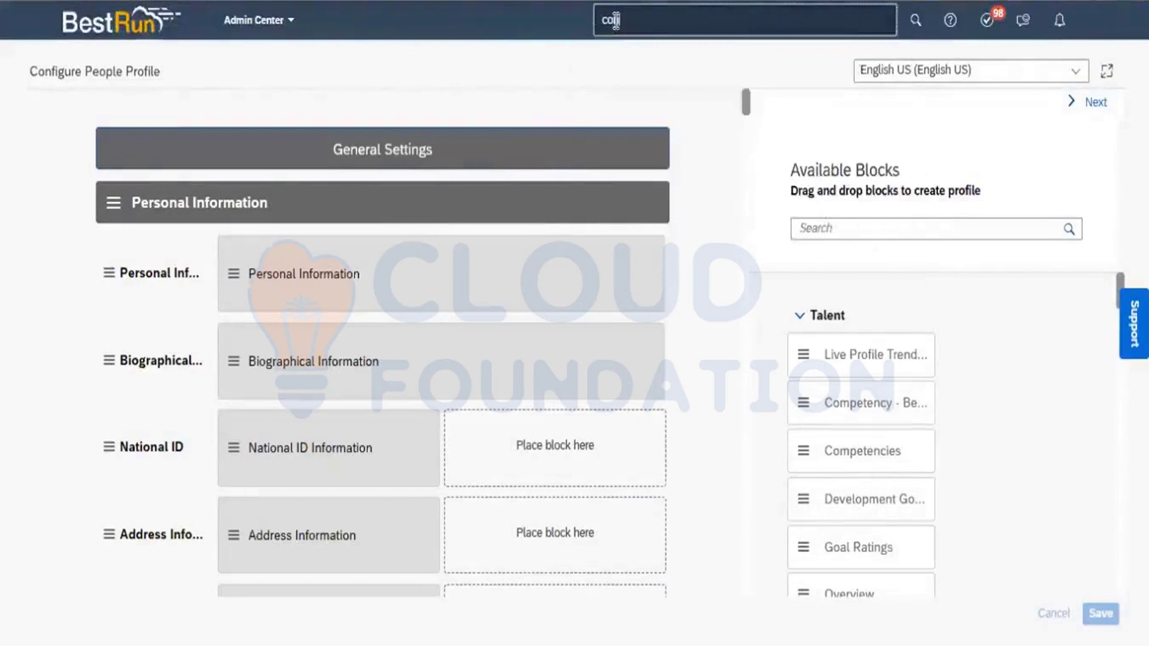
pyautogui.write('ure object')
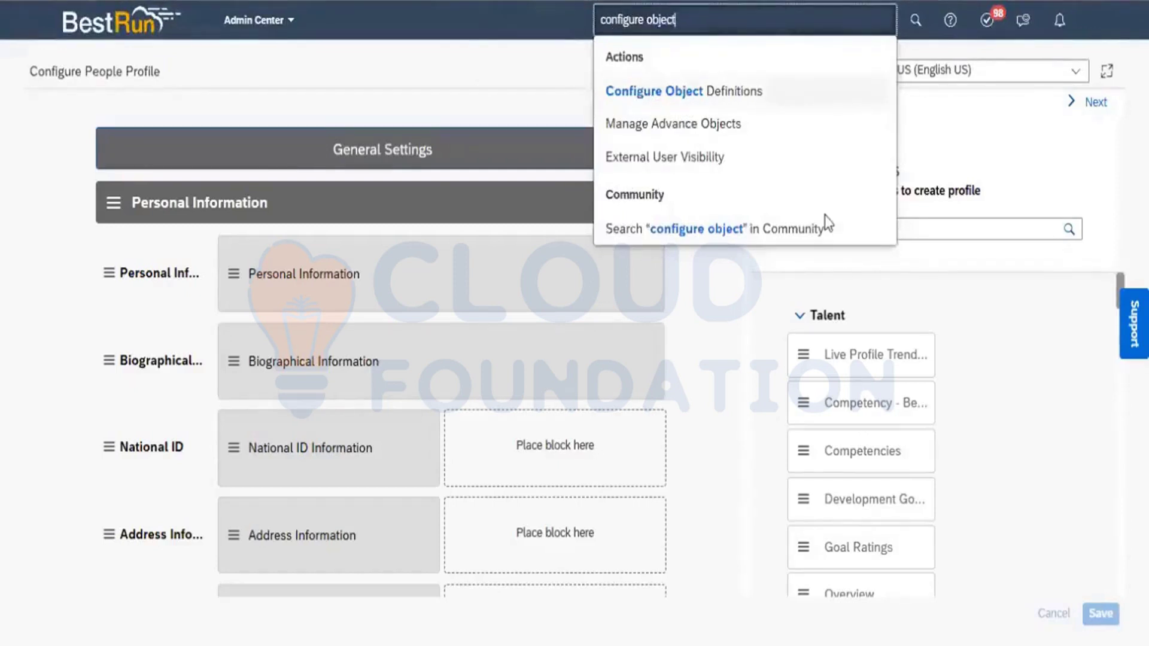
pyautogui.press('Return')
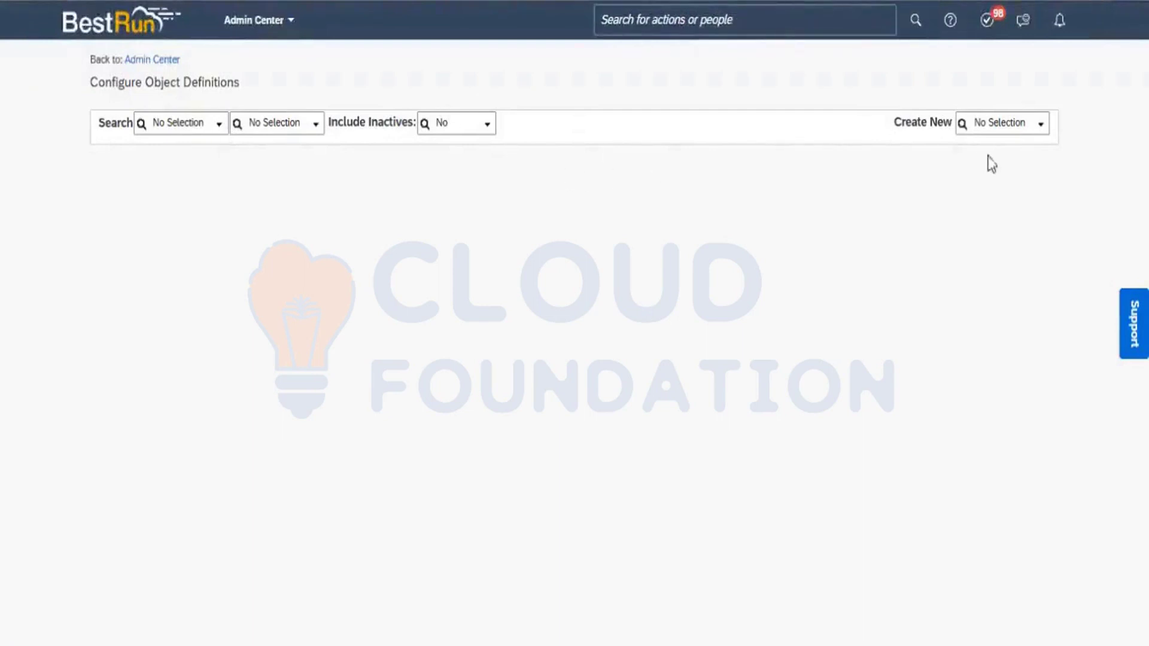
pyautogui.click(1040, 127)
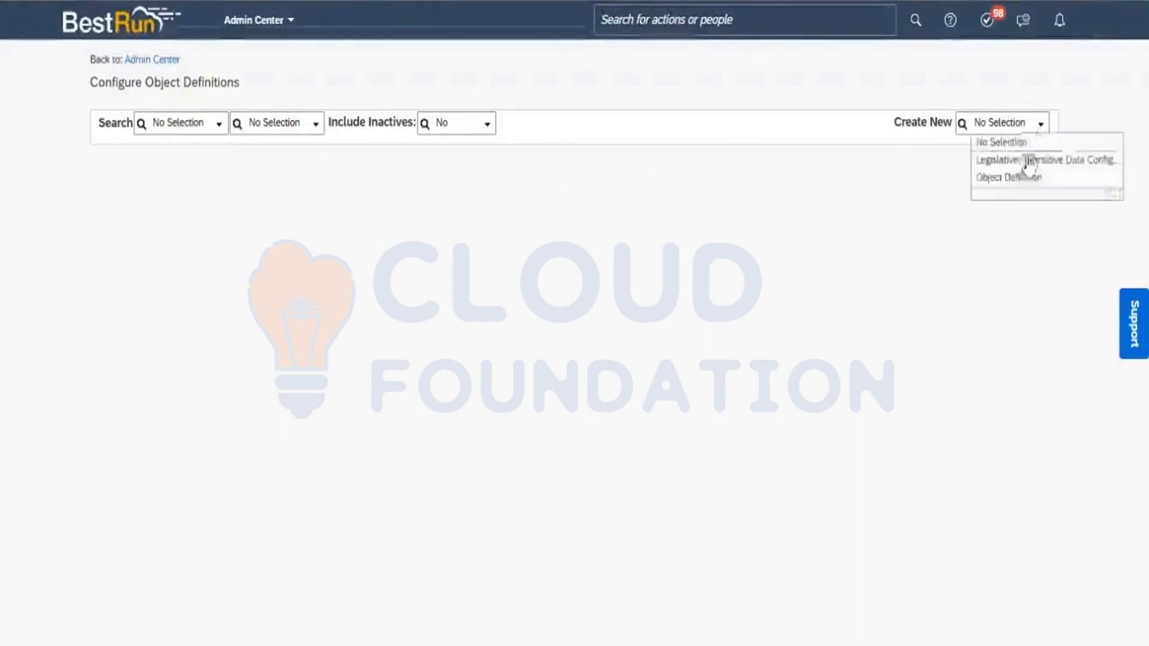
pyautogui.click(1018, 177)
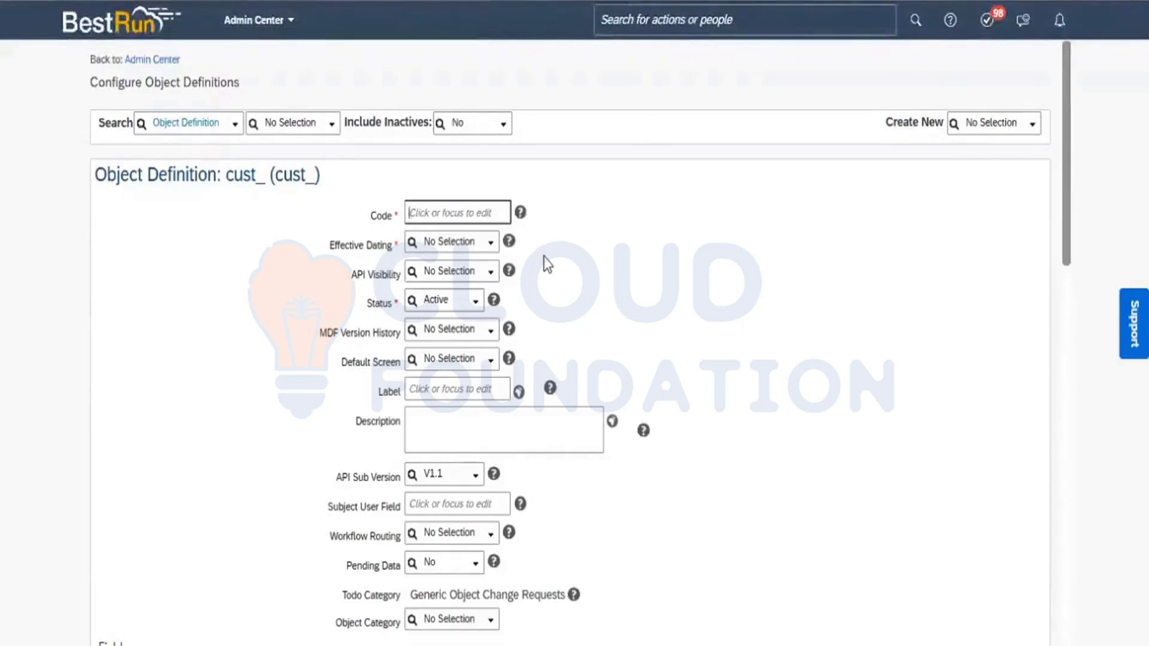
# Step: Enter TravelMgt_290423 as the object code, giving cust_TravelMgt_290423
pyautogui.write('TravelMg')
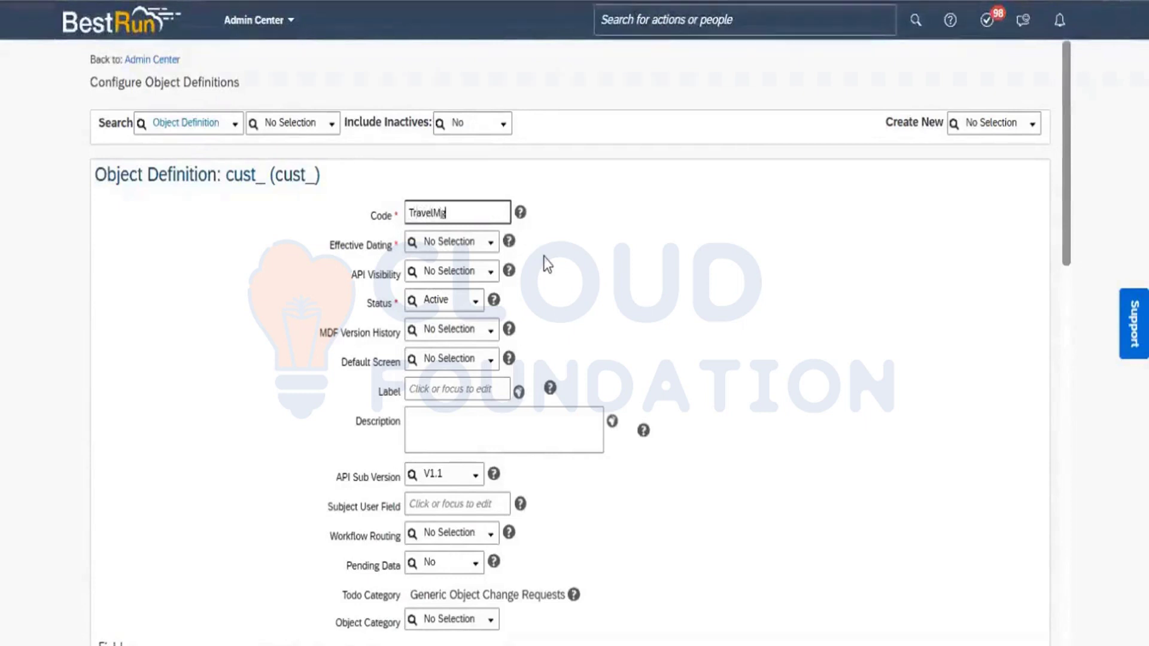
pyautogui.write('t_')
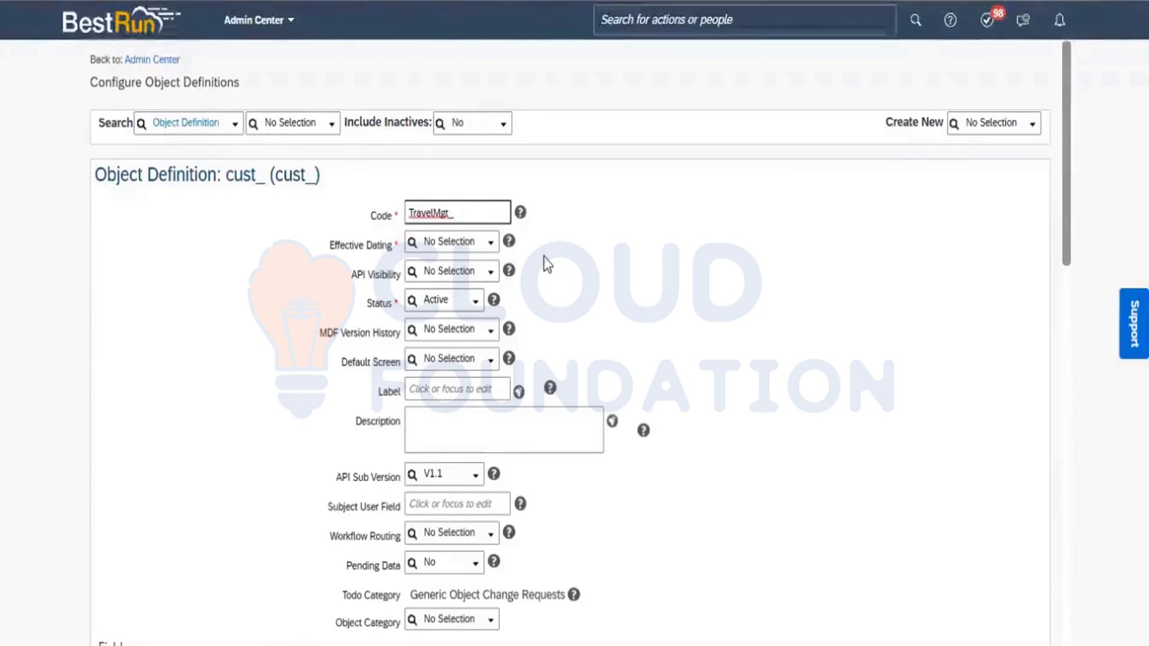
pyautogui.write('29')
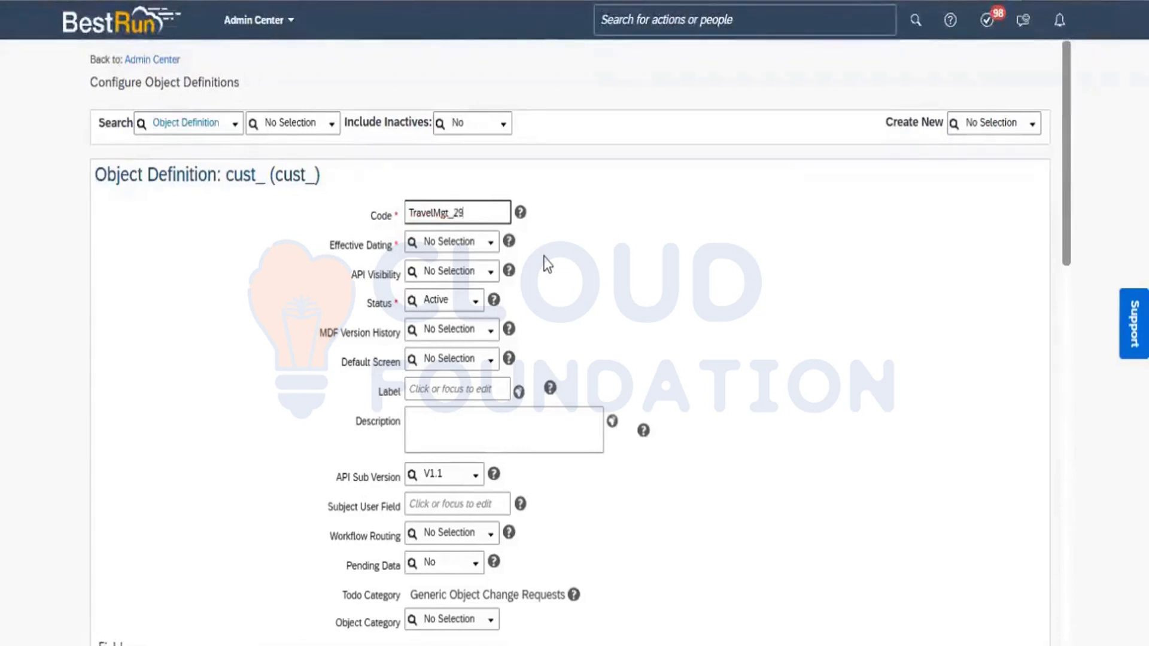
pyautogui.write('0423')
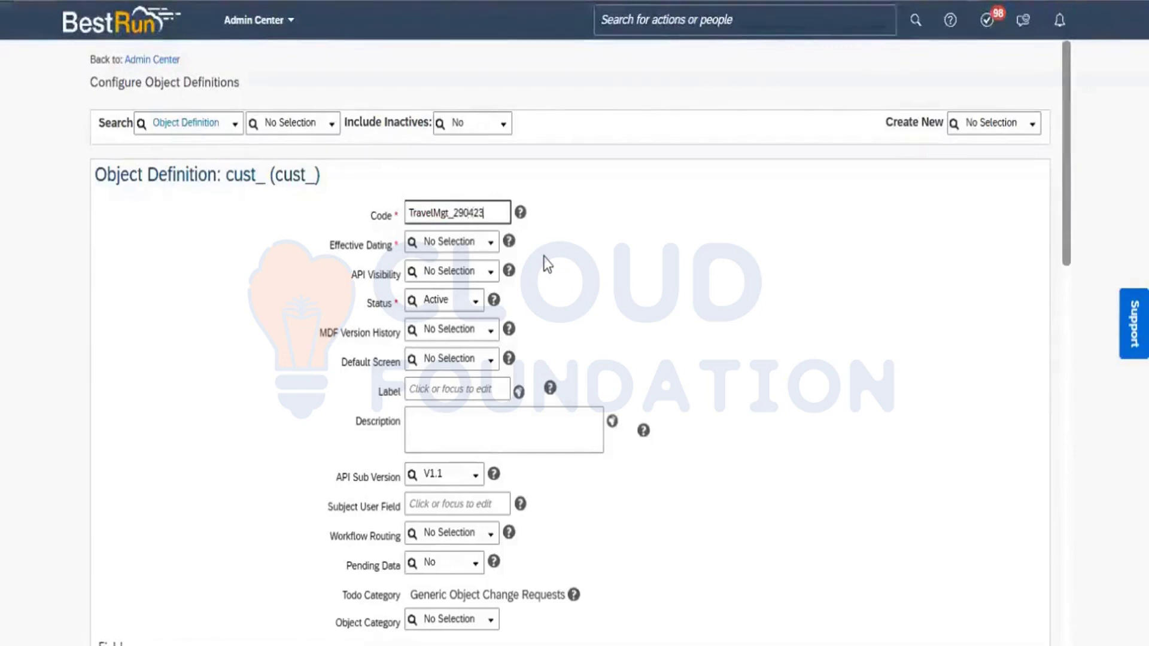
pyautogui.click(605, 249)
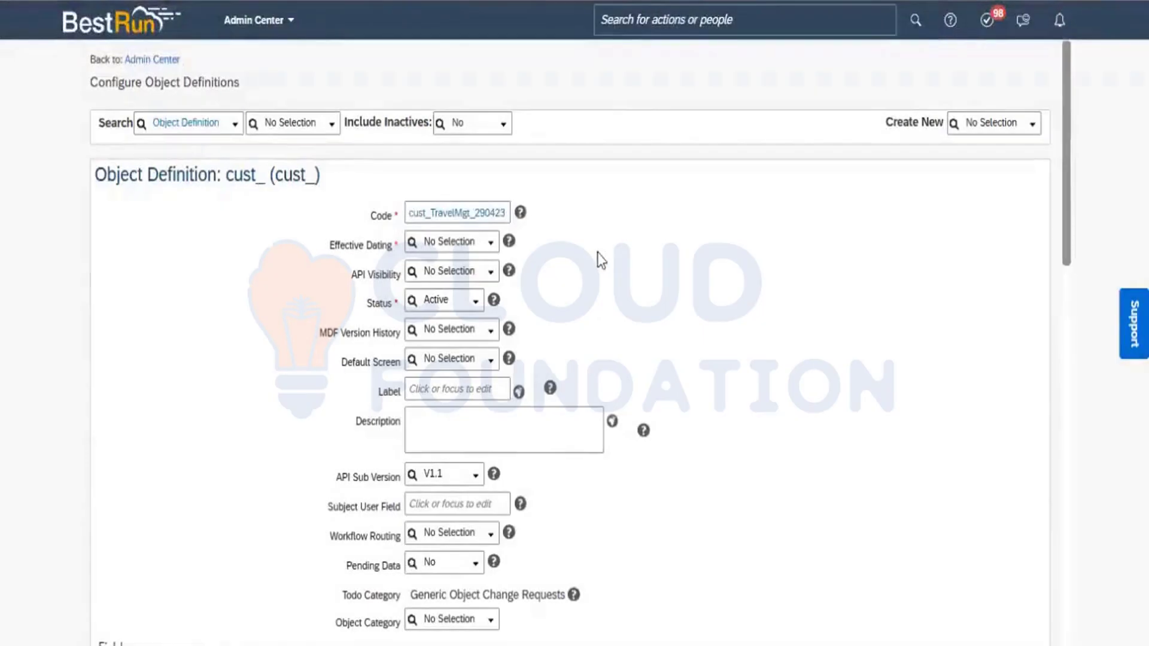
# Step: Set Effective Dating to Basic, confirming the change, and API Visibility to Editable
pyautogui.click(490, 245)
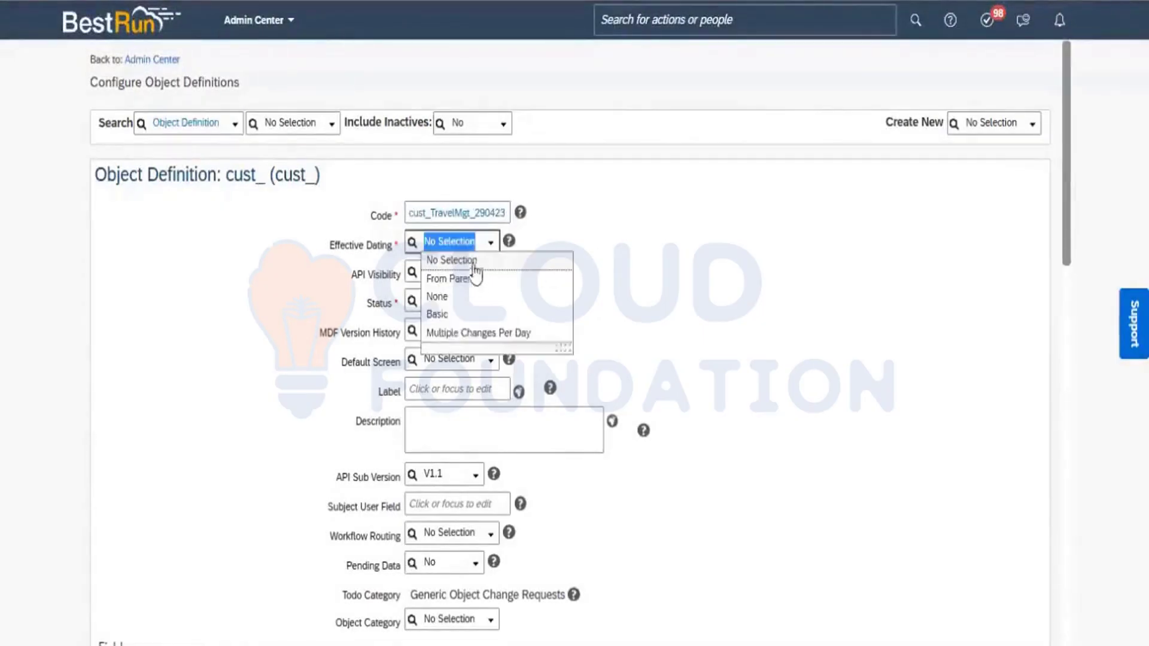
pyautogui.click(468, 315)
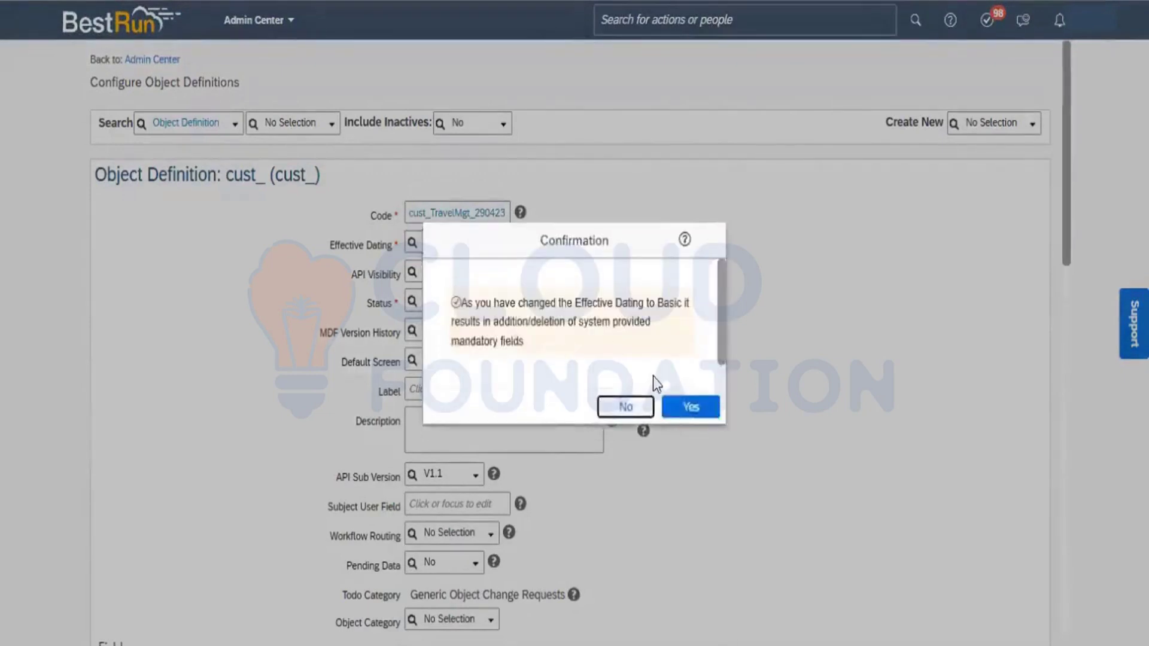
pyautogui.click(688, 406)
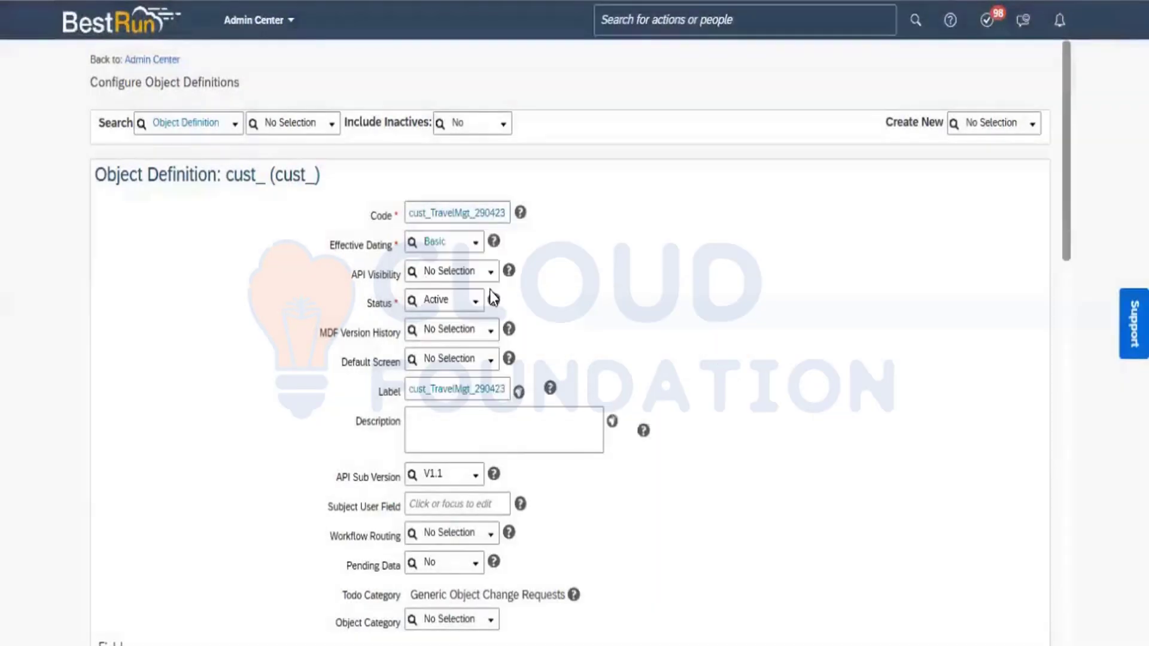
pyautogui.click(492, 273)
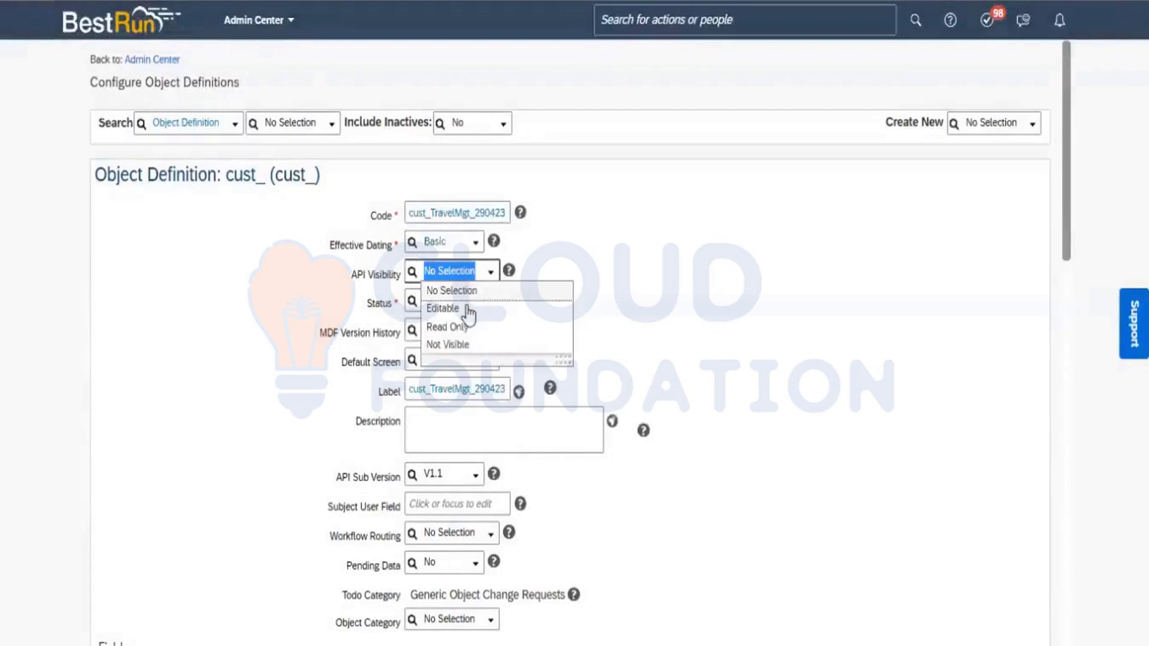
pyautogui.click(584, 361)
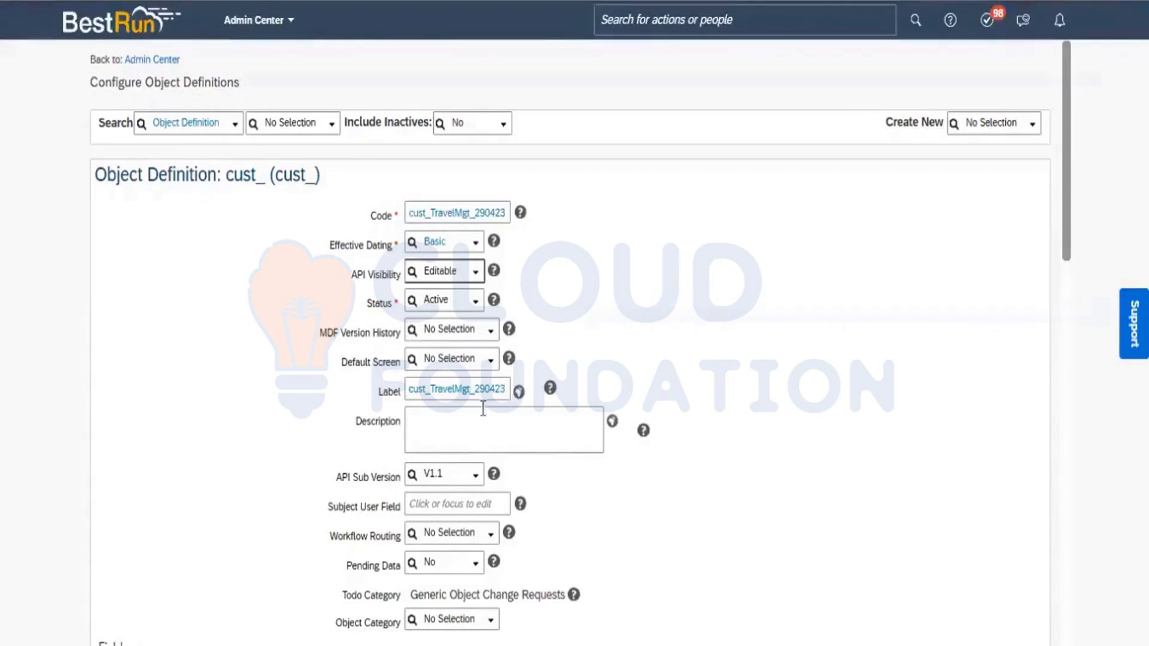
pyautogui.doubleClick(443, 394)
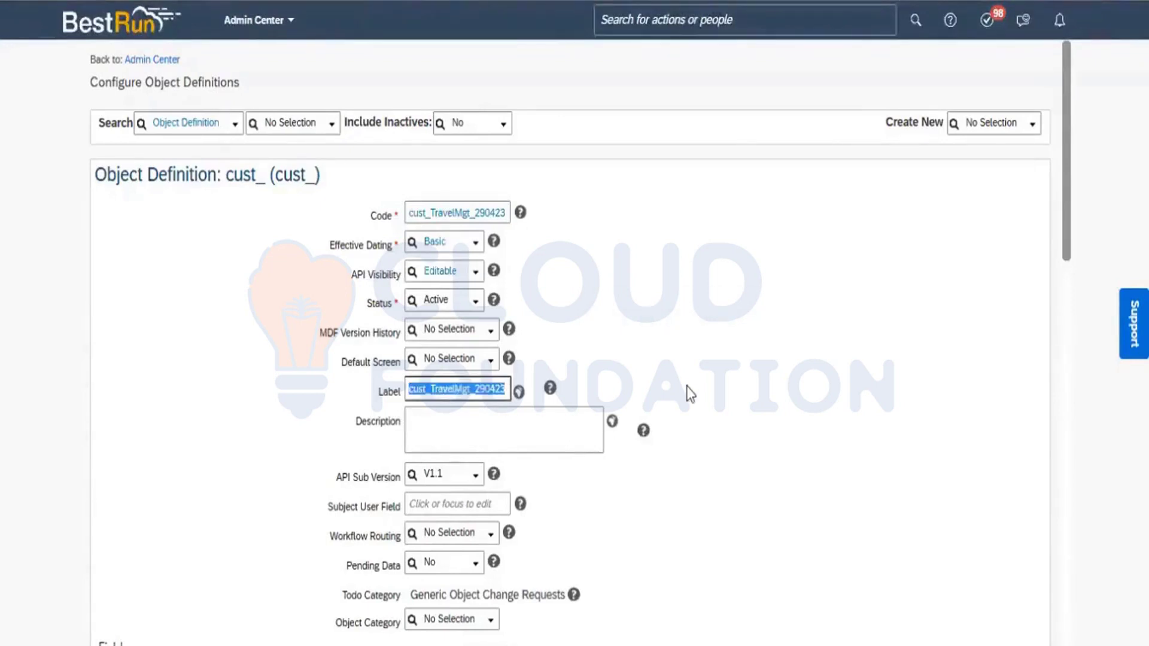
# Step: Change the object's label to 'Travel Management (TM)' and copy it
pyautogui.write('Travel')
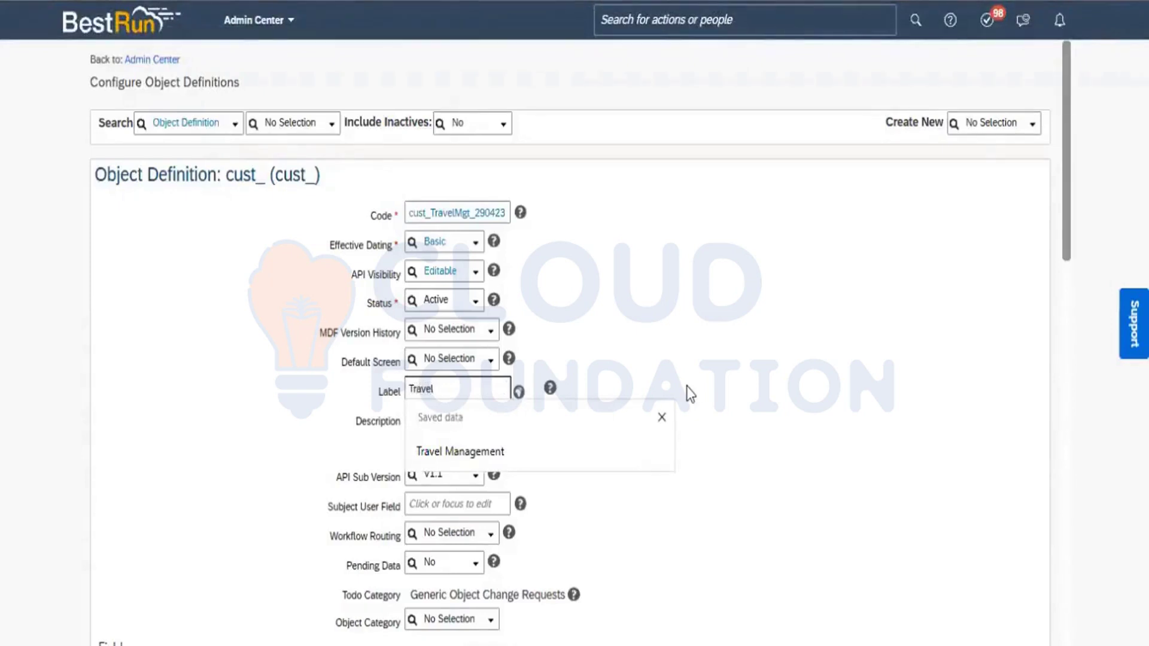
pyautogui.write(' Manage')
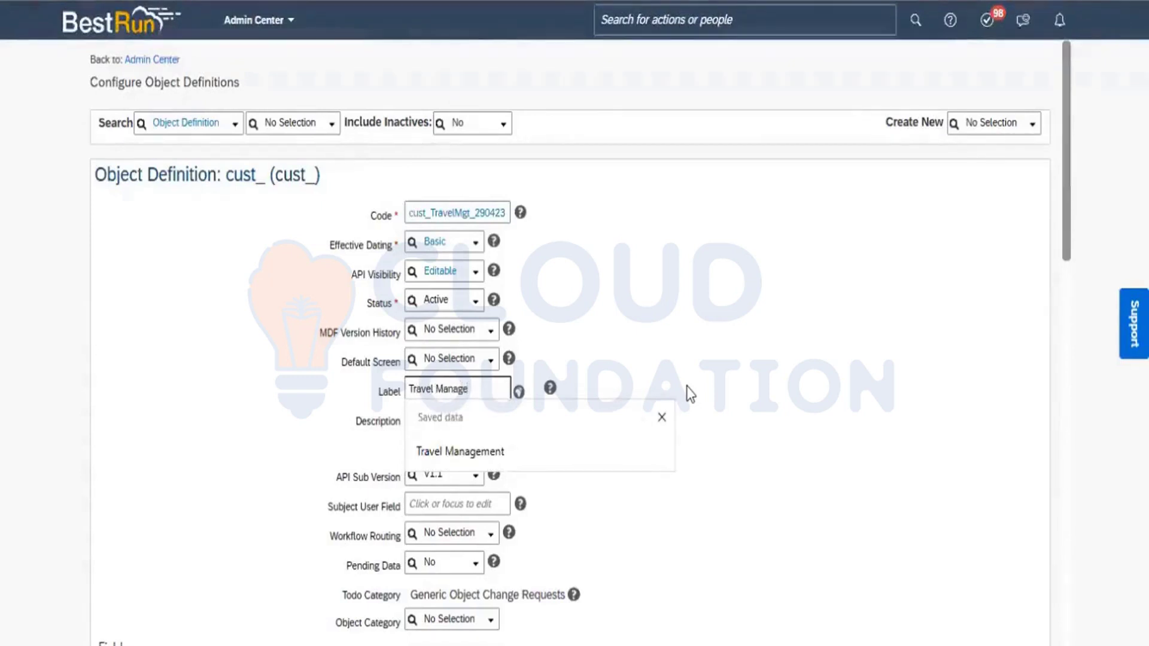
pyautogui.write('ment')
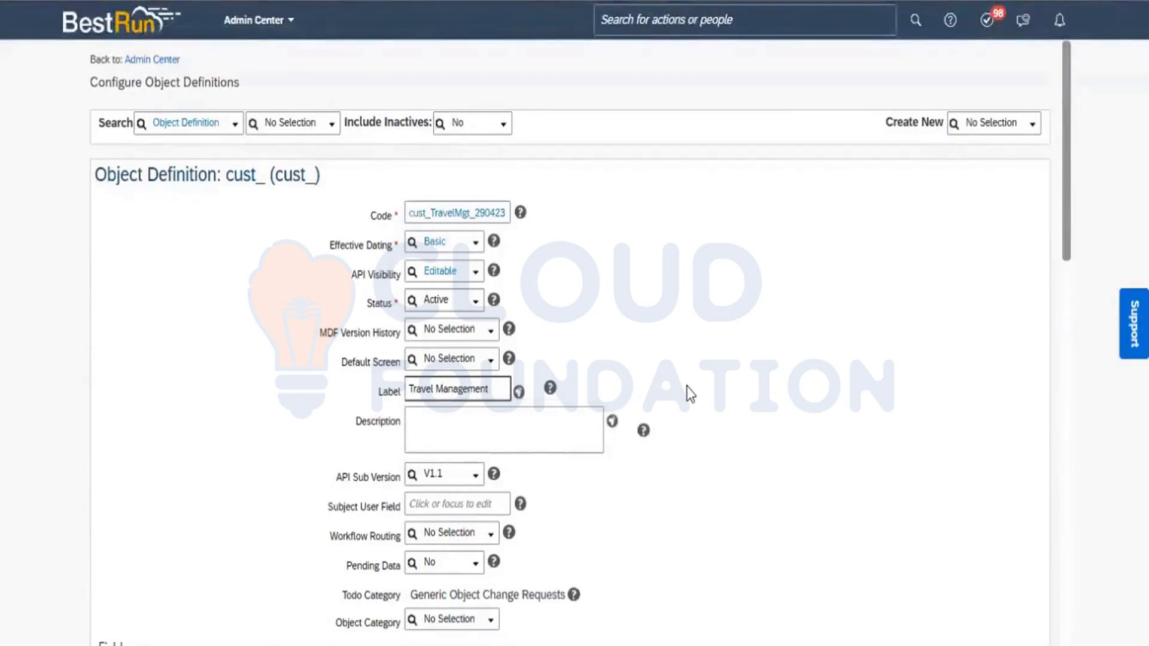
pyautogui.write('(')
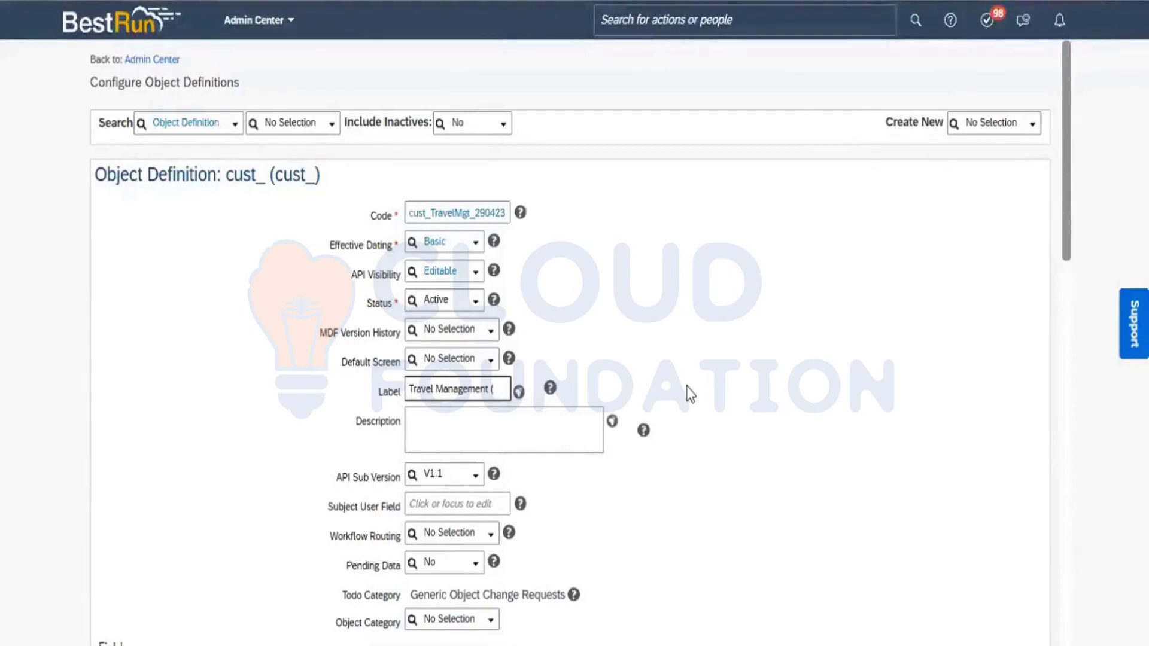
pyautogui.write('TM')
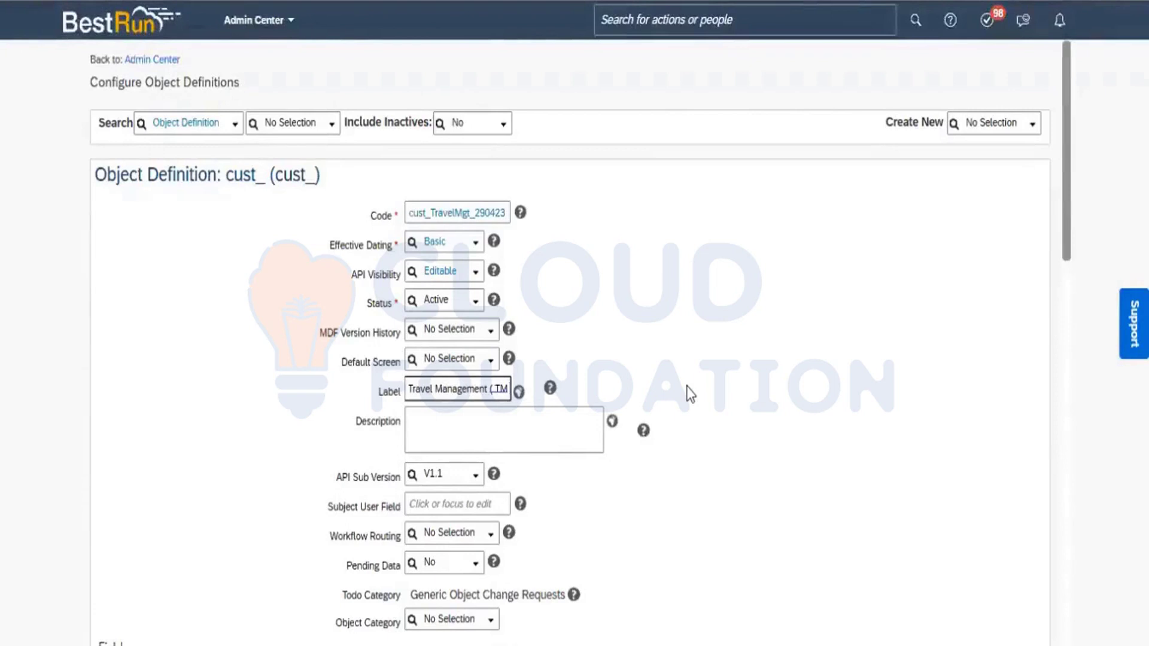
pyautogui.write(')')
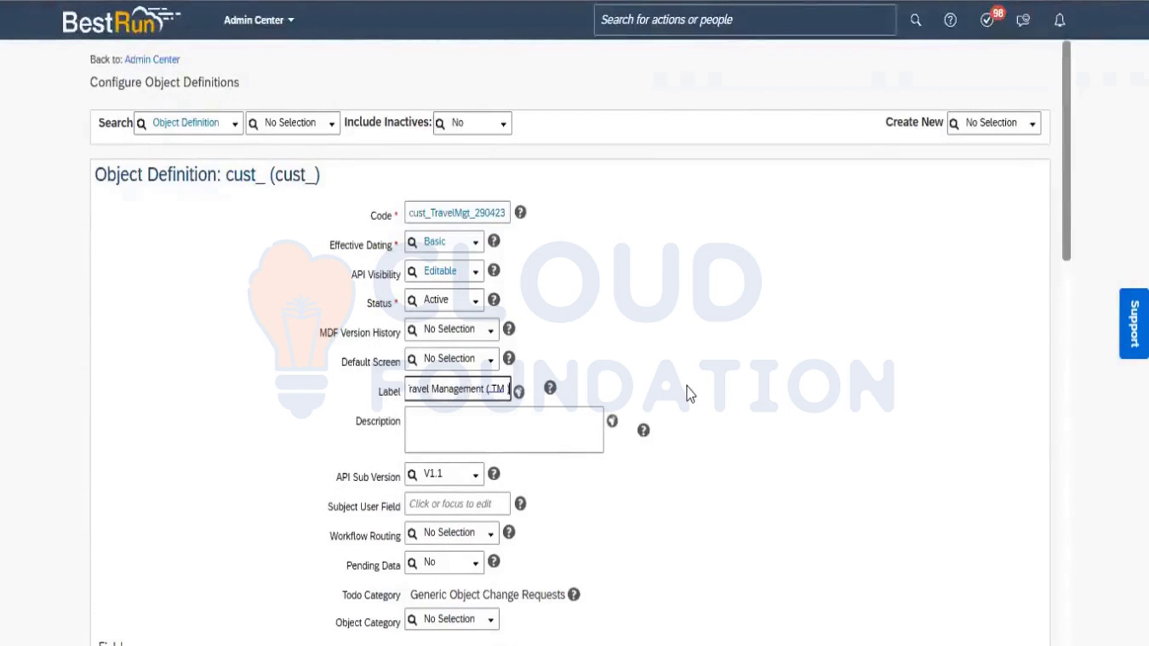
pyautogui.click(832, 401)
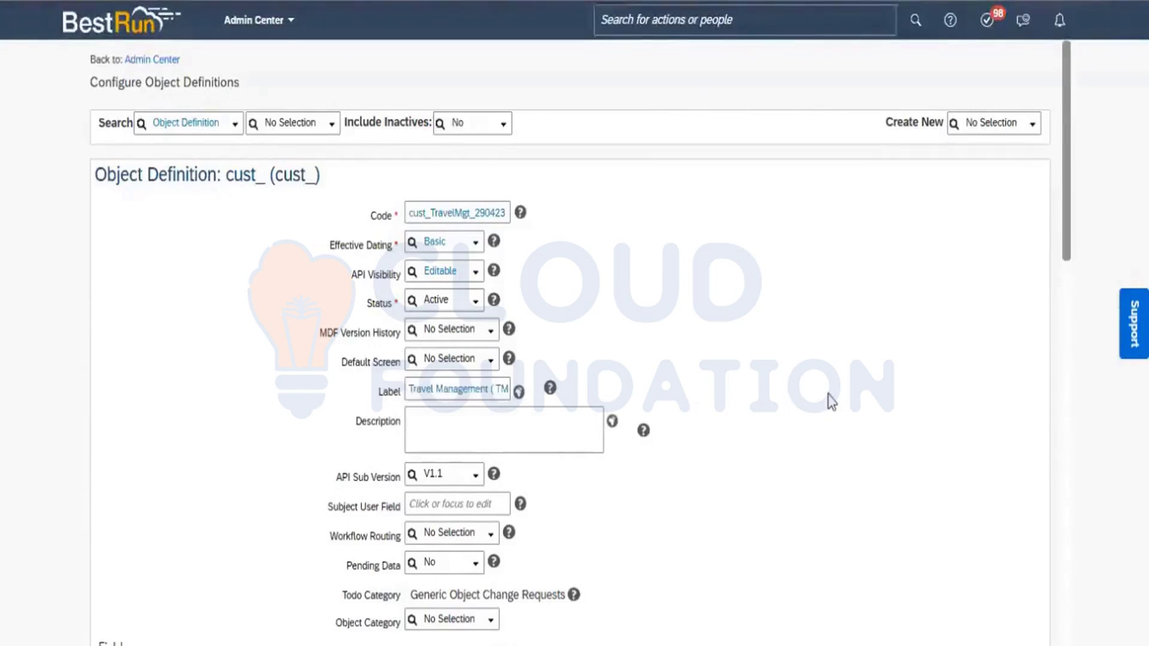
pyautogui.tripleClick(498, 388)
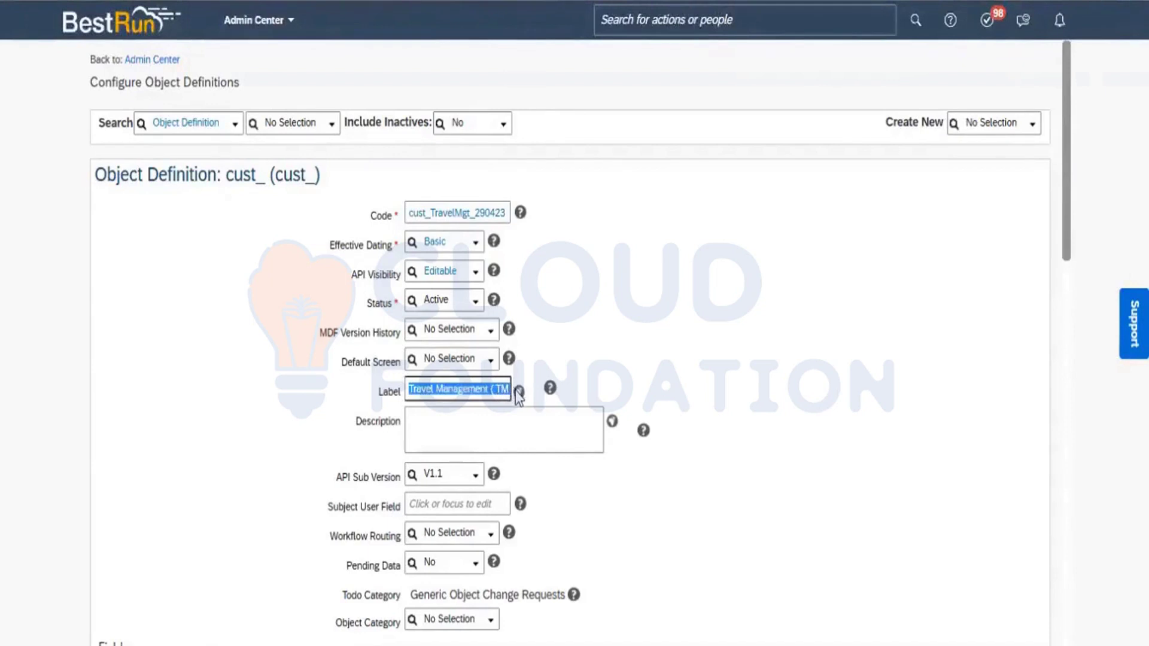
# Step: Paste 'Travel Management (TM)' into the label's Default Value and English (United Kingdom) translations
pyautogui.click(518, 393)
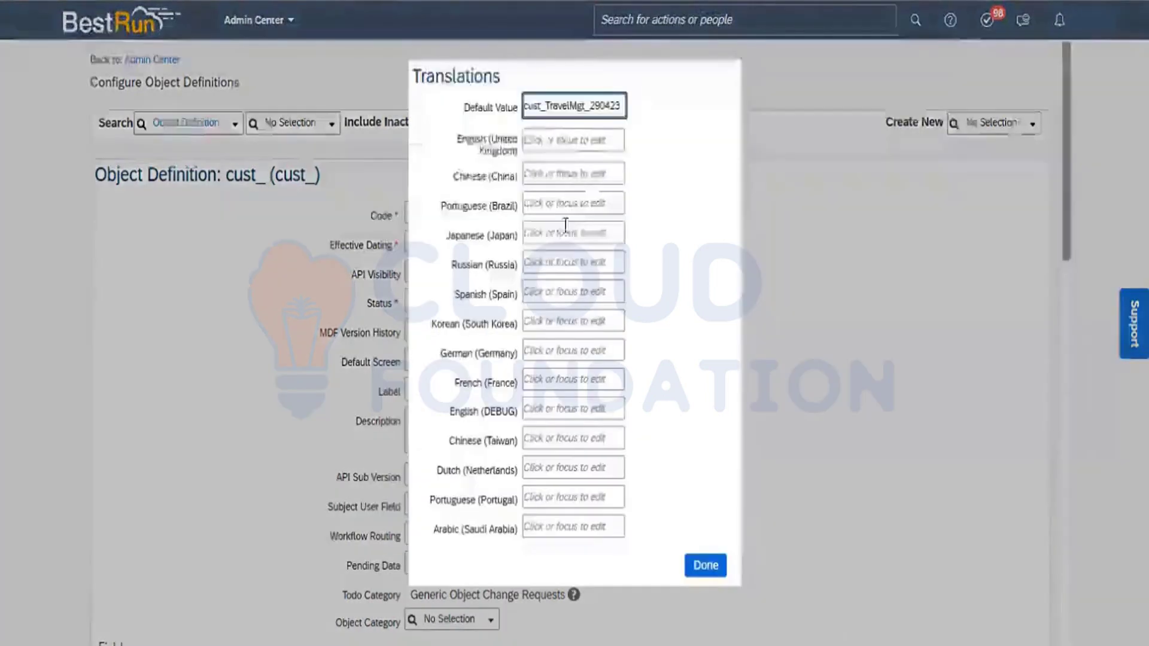
pyautogui.click(581, 174)
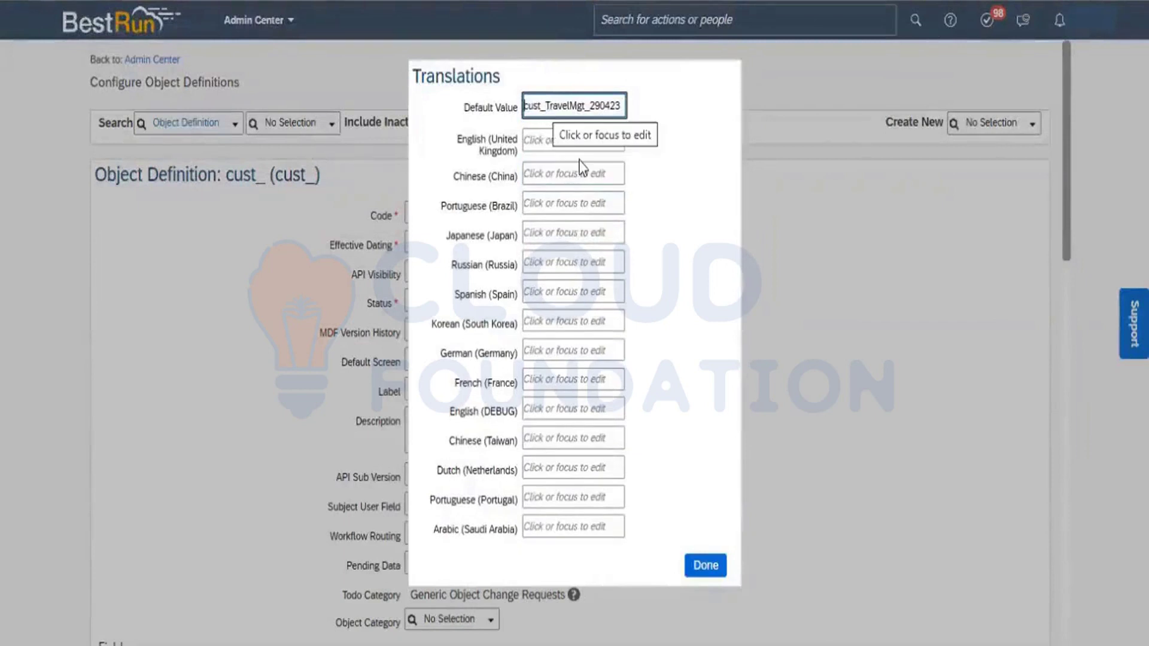
pyautogui.hotkey('ctrl', 'a')
pyautogui.write('Travel Management (TM)')
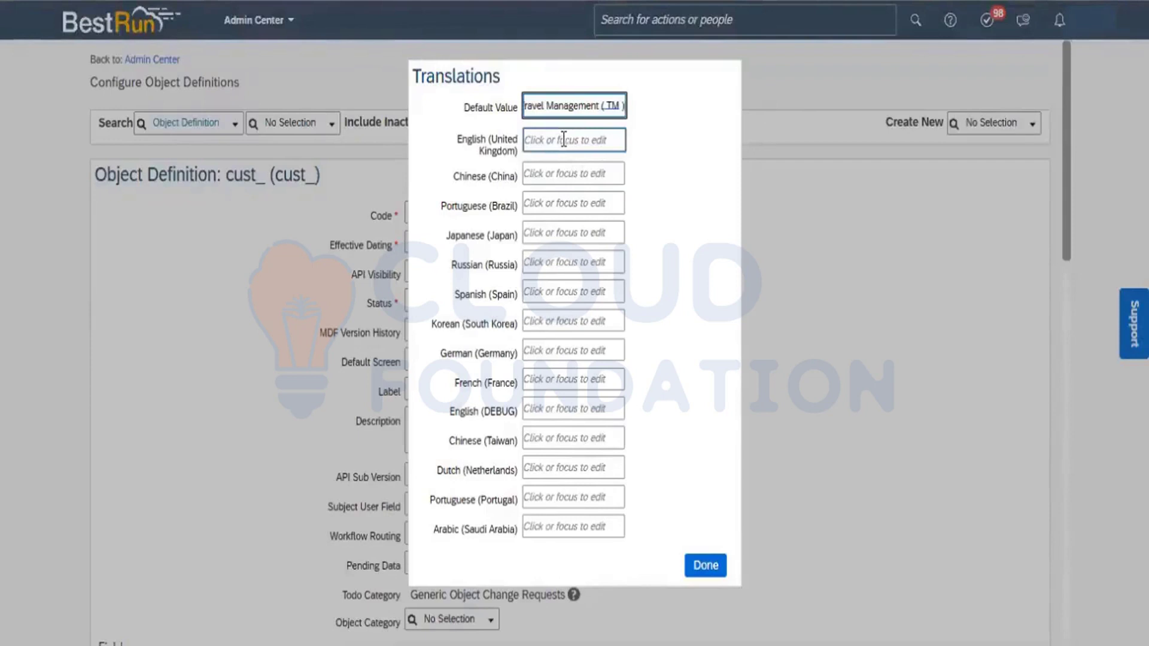
pyautogui.click(564, 141)
pyautogui.write('Travel Management (TM)')
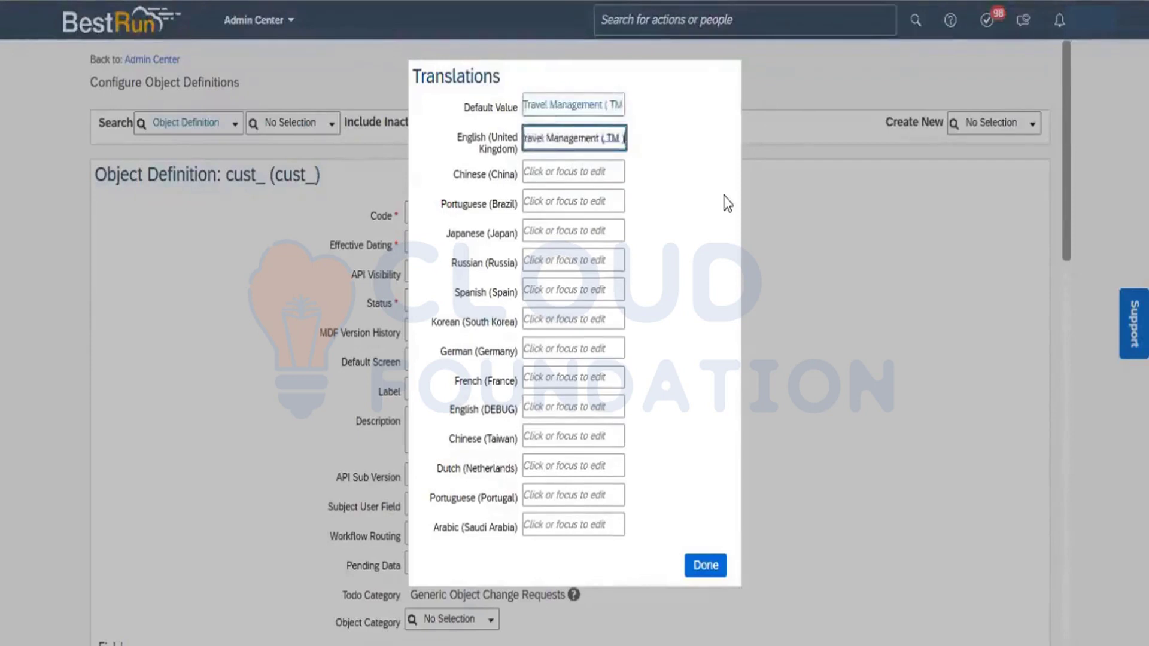
pyautogui.click(707, 565)
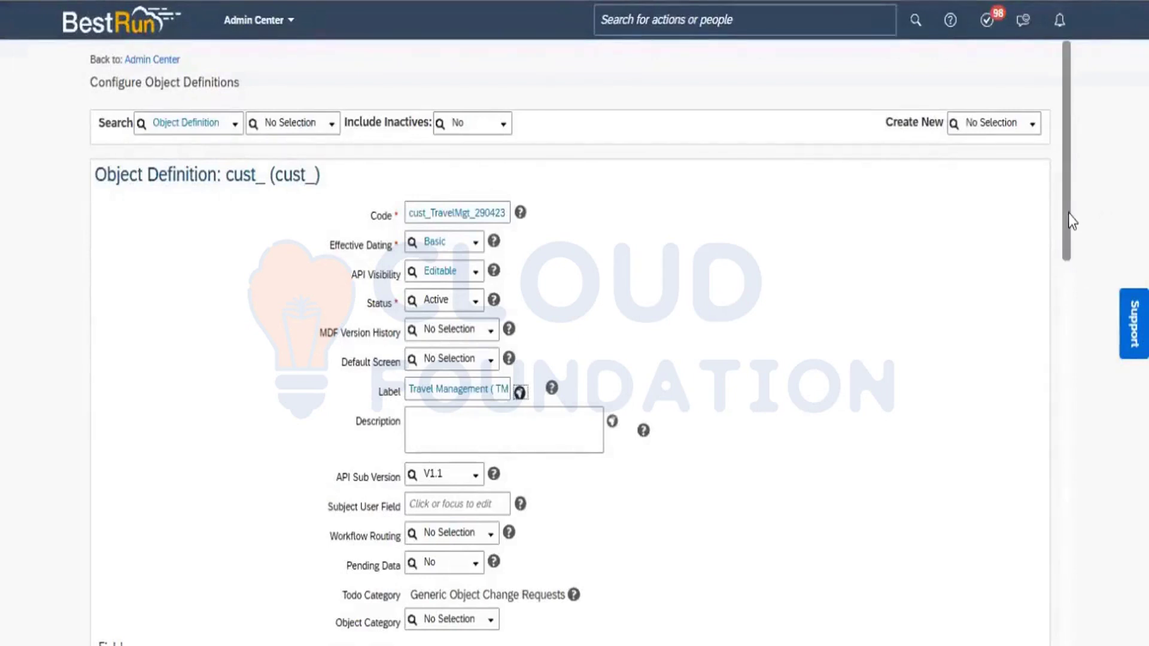
pyautogui.moveTo(1069, 212); pyautogui.dragTo(1074, 312)
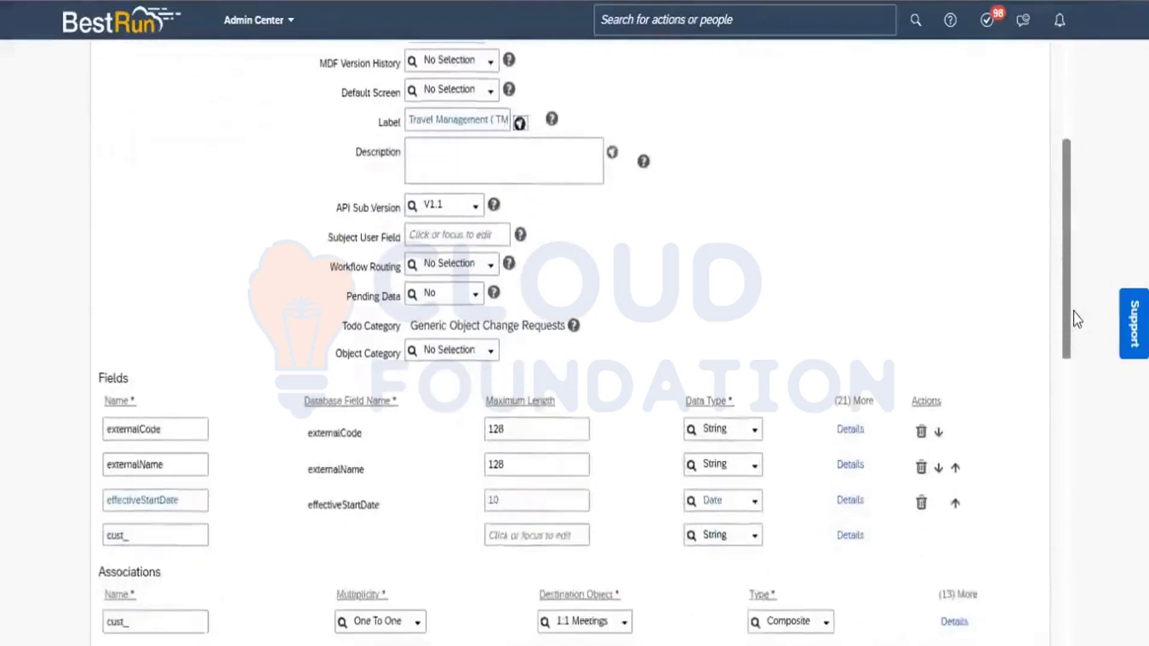